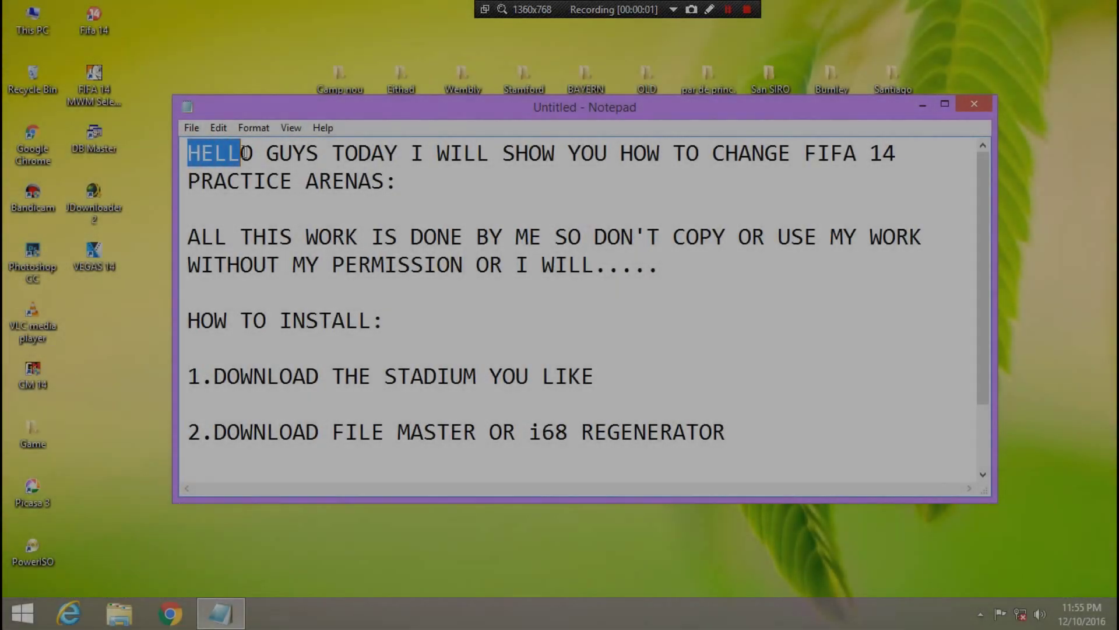
Step: Read the note's introduction, the copyright warning and the first install instruction, highlighting each line
left_click_drag(241, 154, 898, 166)
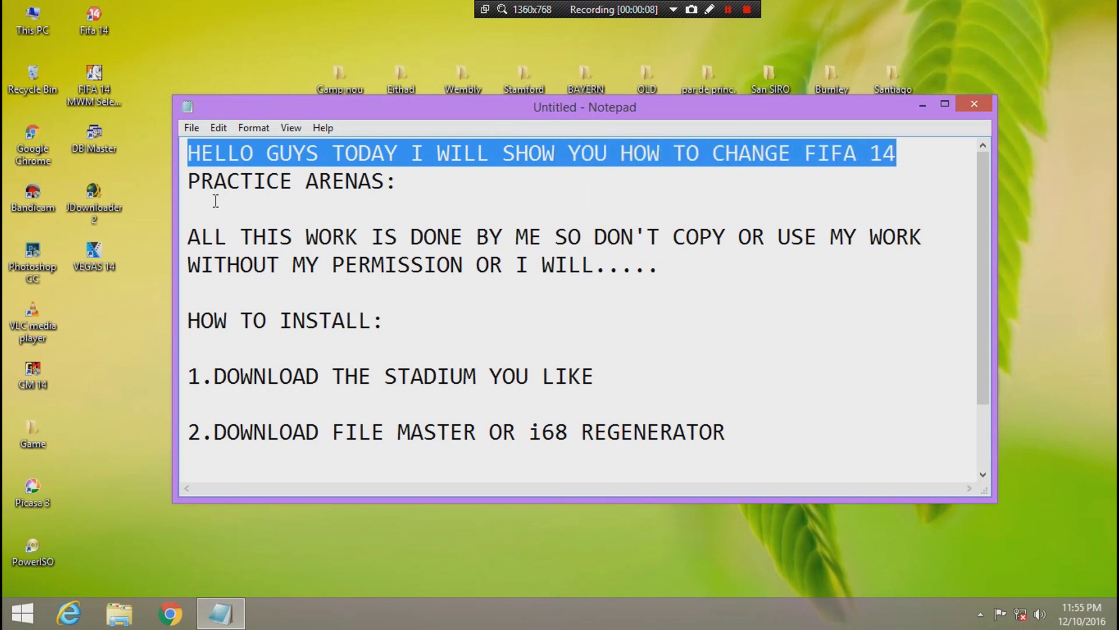
left_click_drag(181, 181, 402, 179)
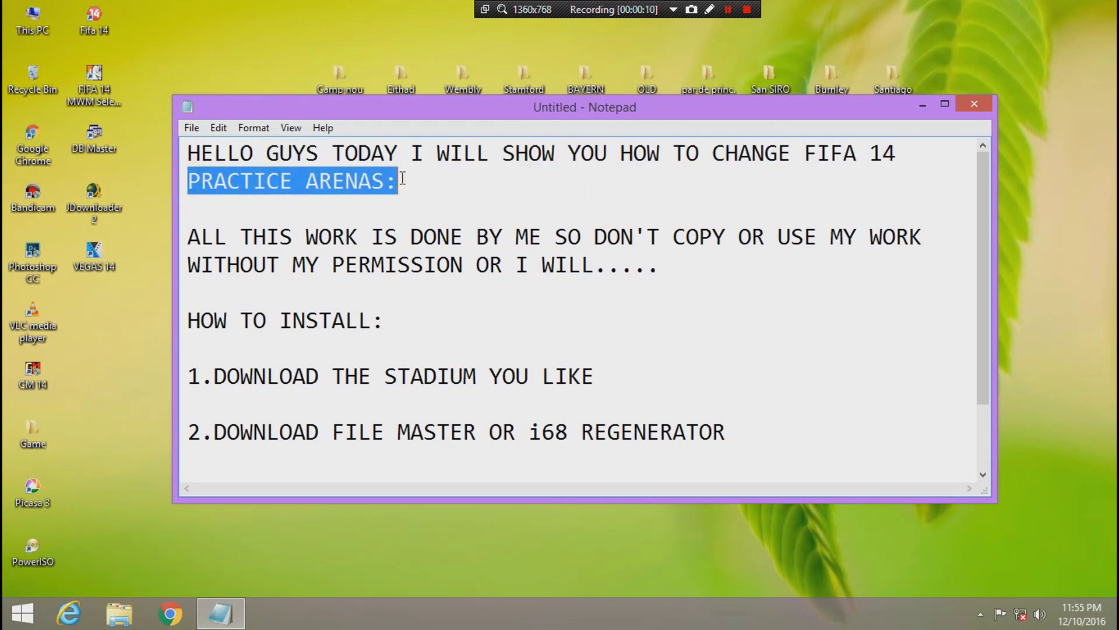
left_click_drag(185, 238, 817, 245)
left_click_drag(818, 242, 918, 242)
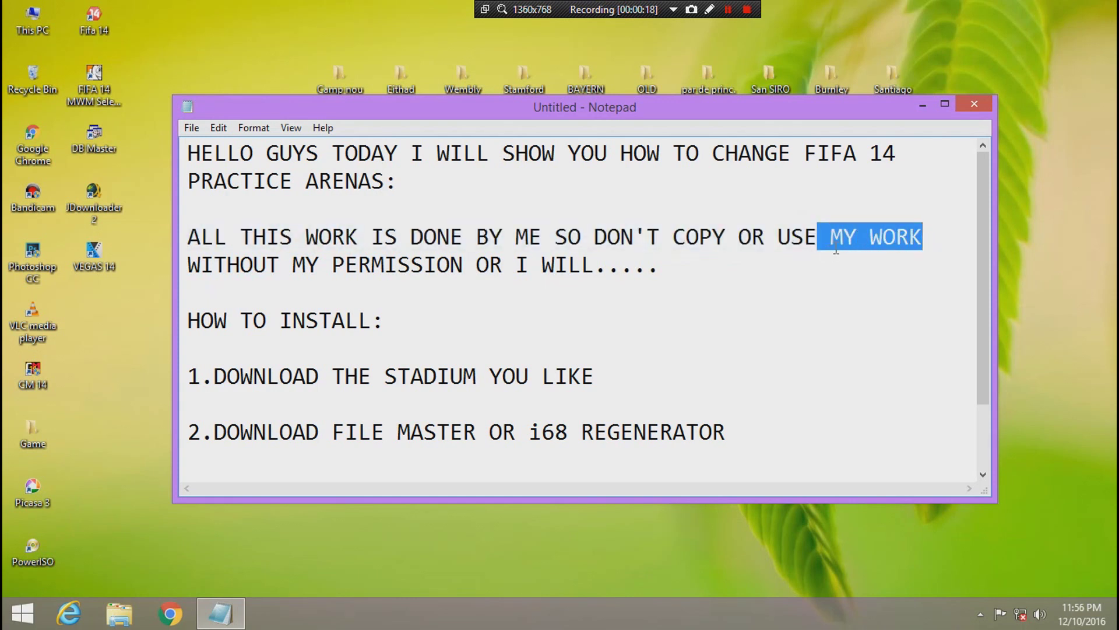
left_click_drag(183, 261, 590, 274)
left_click_drag(619, 272, 642, 274)
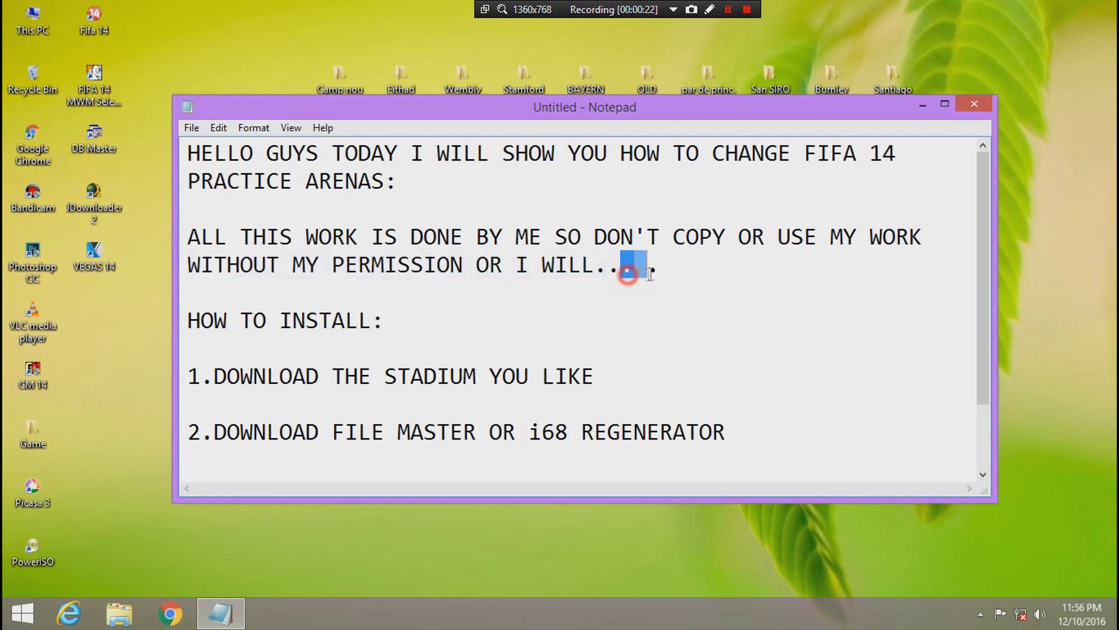
left_click(666, 270)
left_click_drag(493, 264, 659, 267)
left_click_drag(191, 320, 415, 320)
left_click_drag(188, 376, 619, 376)
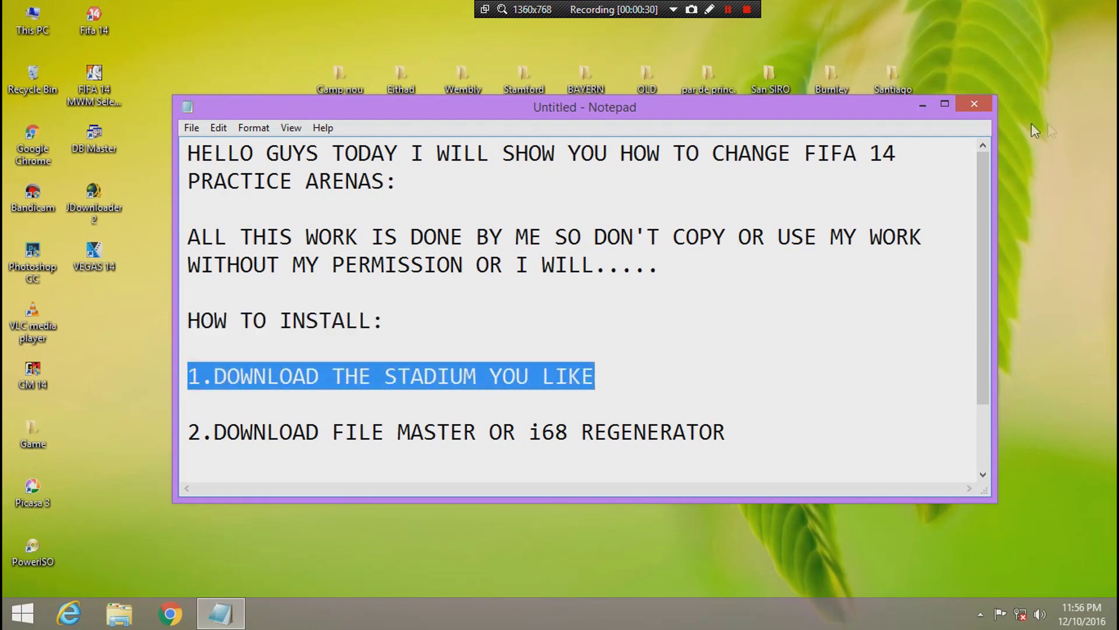
Step: Point out the row of stadium arena folders on the desktop and return to the note
left_click(923, 107)
left_click_drag(238, 56, 972, 115)
left_click(221, 624)
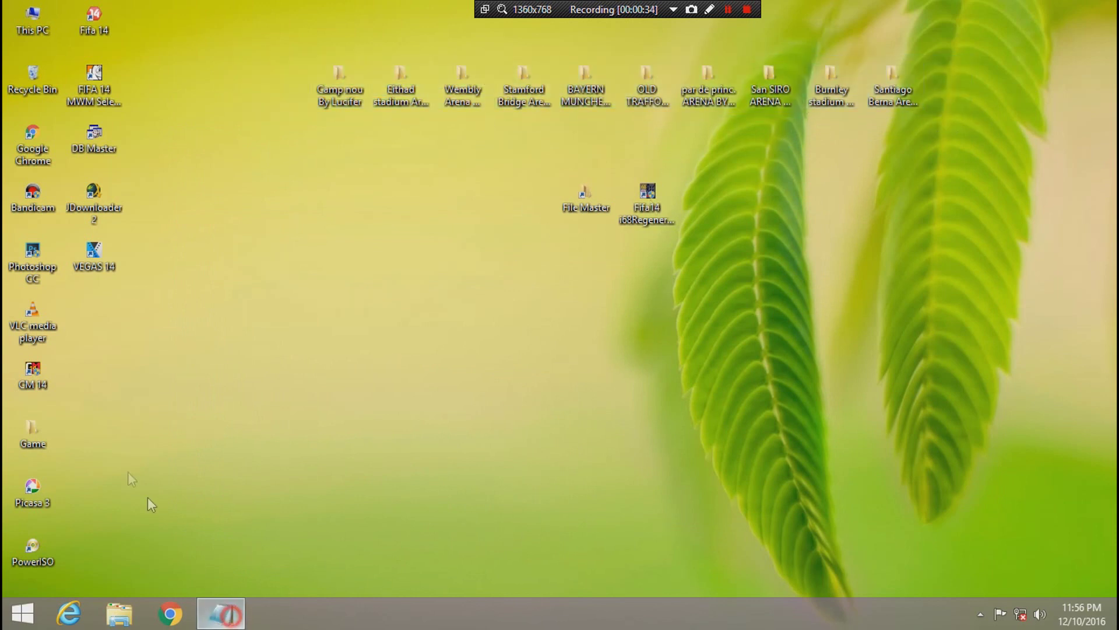
Step: Read the note's second instruction and point out the File Master and i68 Regenerator shortcuts on the desktop
left_click_drag(185, 430, 739, 429)
left_click_drag(988, 274, 987, 327)
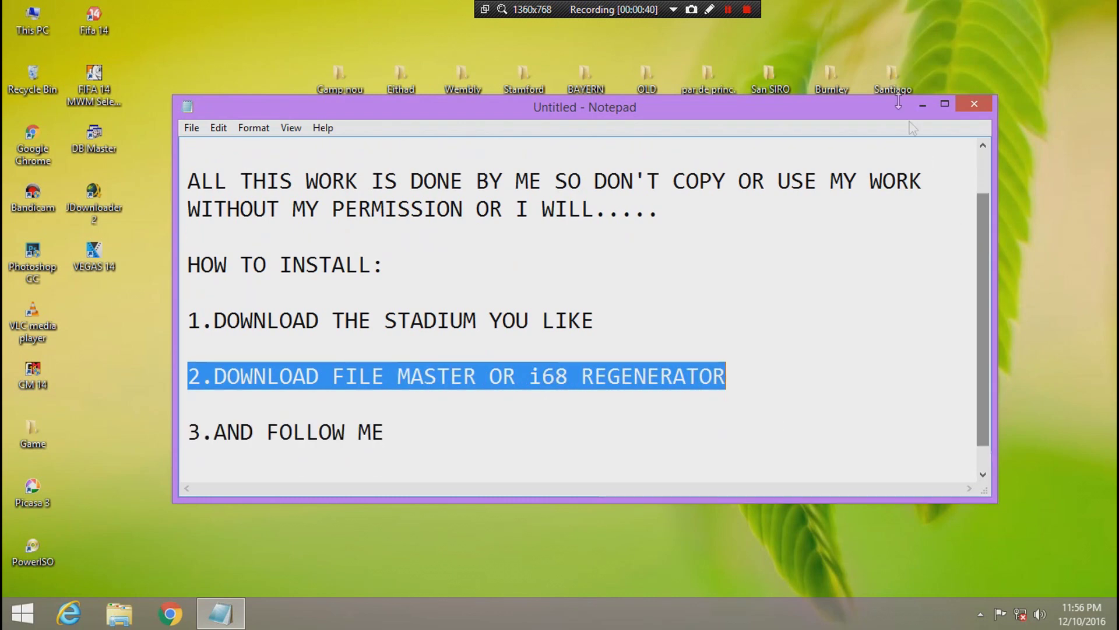
left_click(917, 103)
left_click_drag(508, 166, 754, 252)
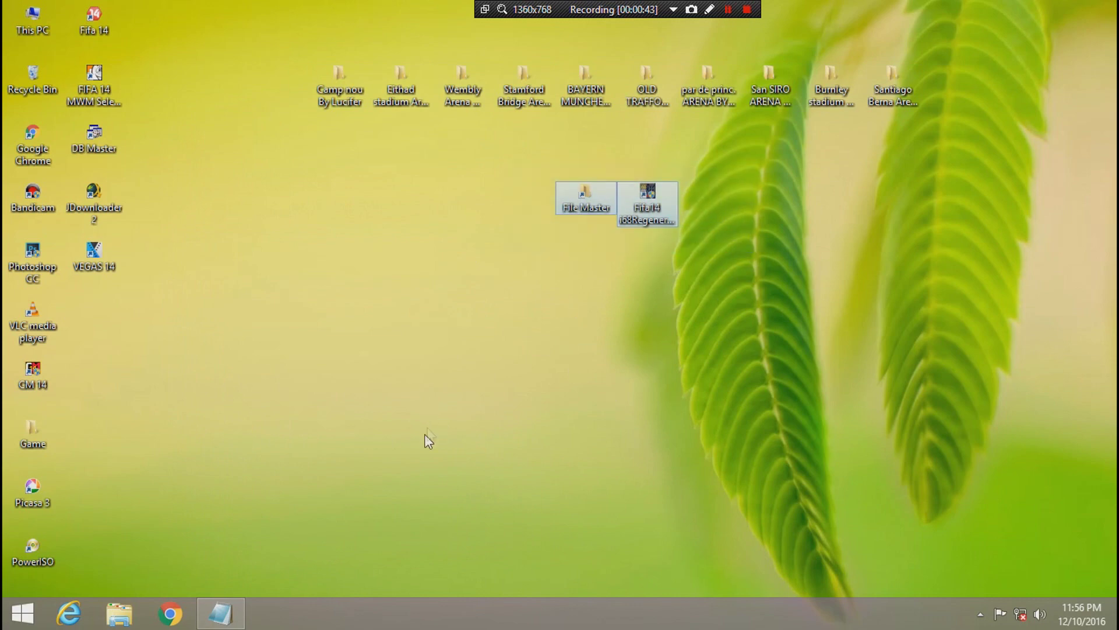
Step: Read the note's third instruction and closing line, and close the note without saving it
left_click(220, 612)
left_click_drag(987, 265, 986, 292)
left_click(187, 404)
left_click_drag(185, 404, 424, 411)
left_click_drag(188, 459, 921, 446)
left_click(933, 444)
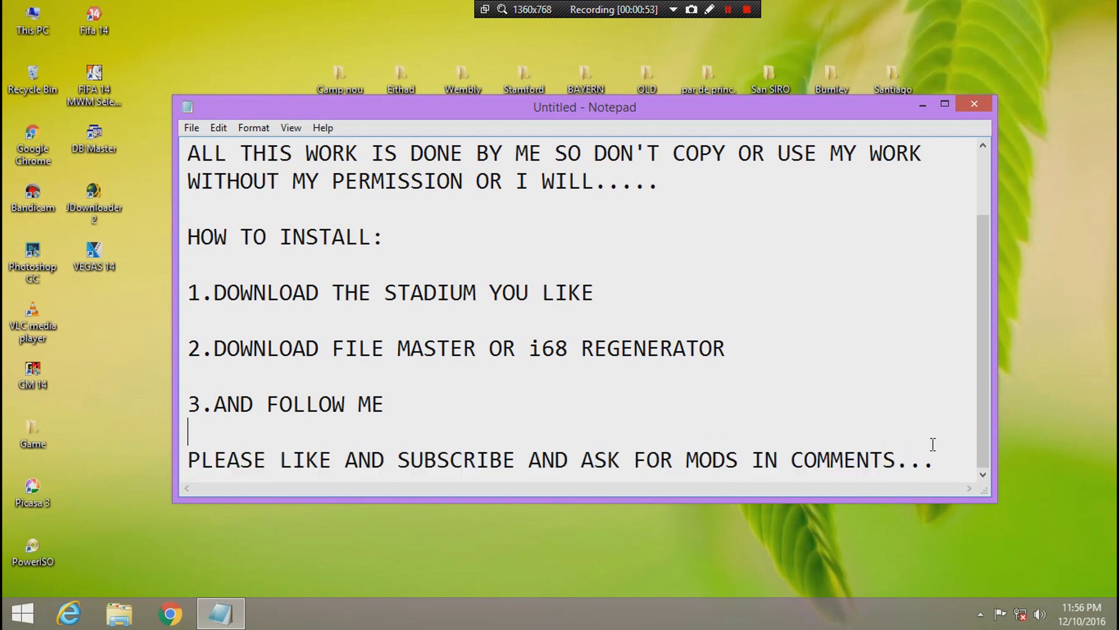
left_click_drag(579, 463, 938, 459)
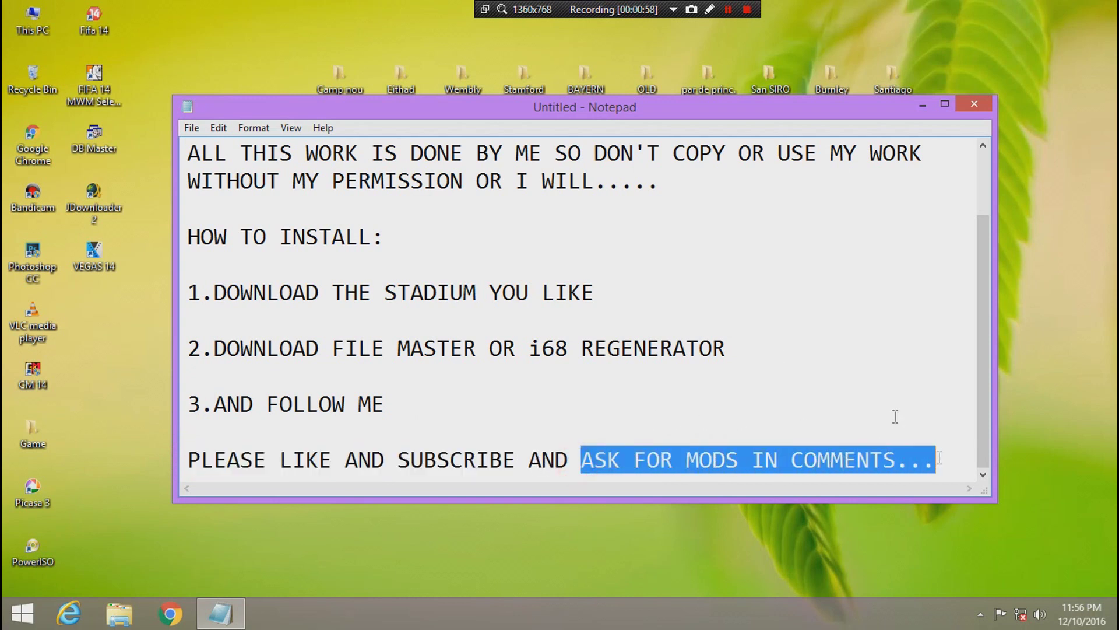
left_click(987, 104)
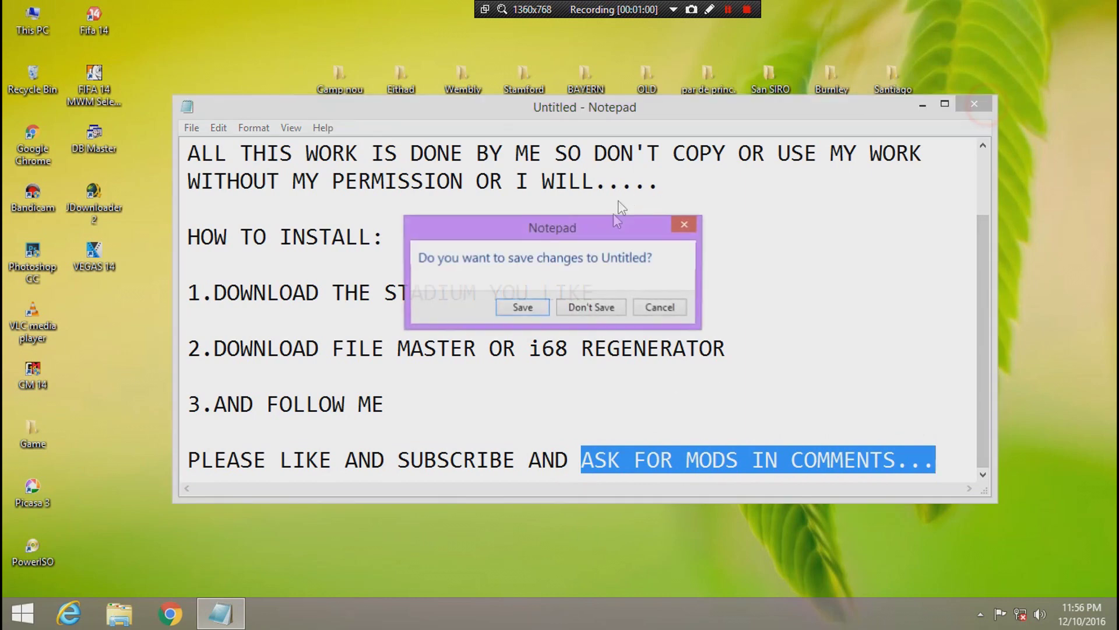
left_click(600, 309)
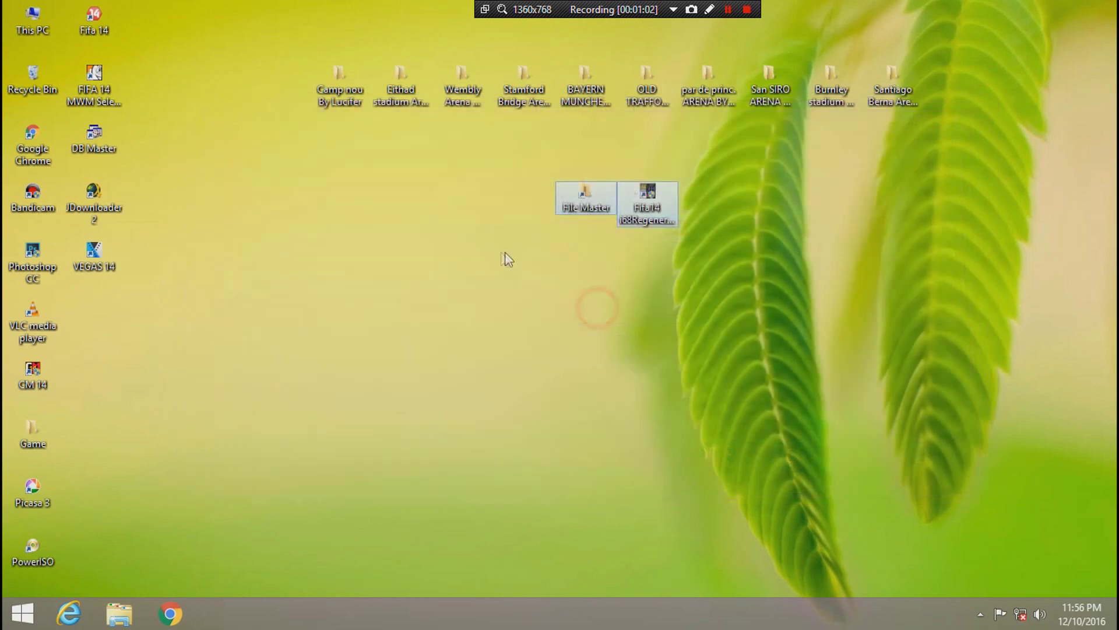
Step: Copy the Game folder from the OLD TRAFFORD arena folder on the desktop and close that folder
left_click(646, 99)
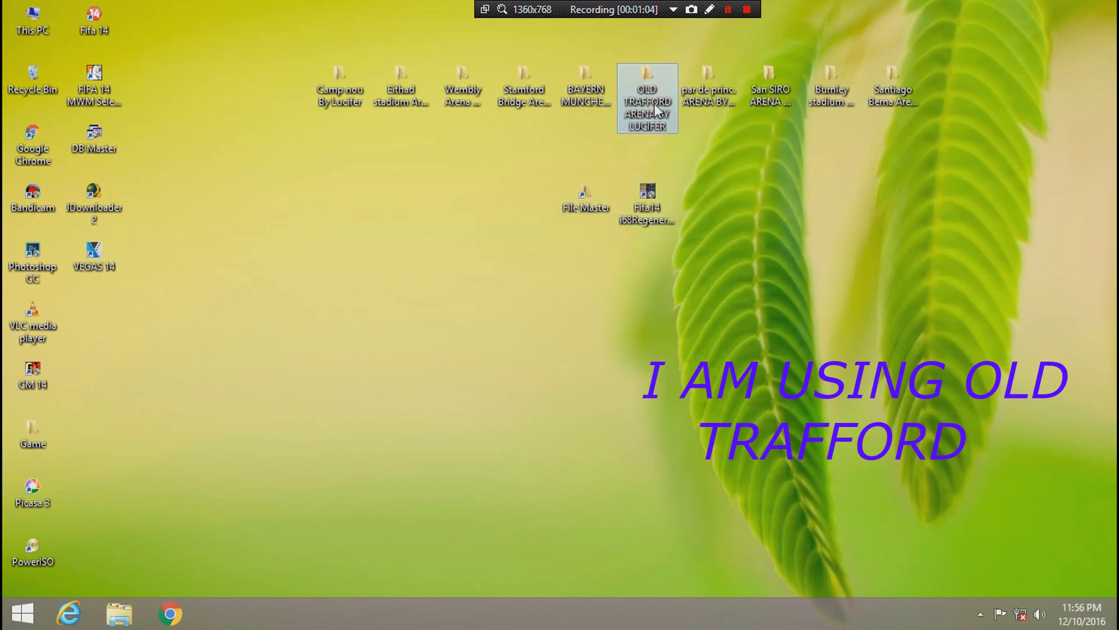
double_click(647, 104)
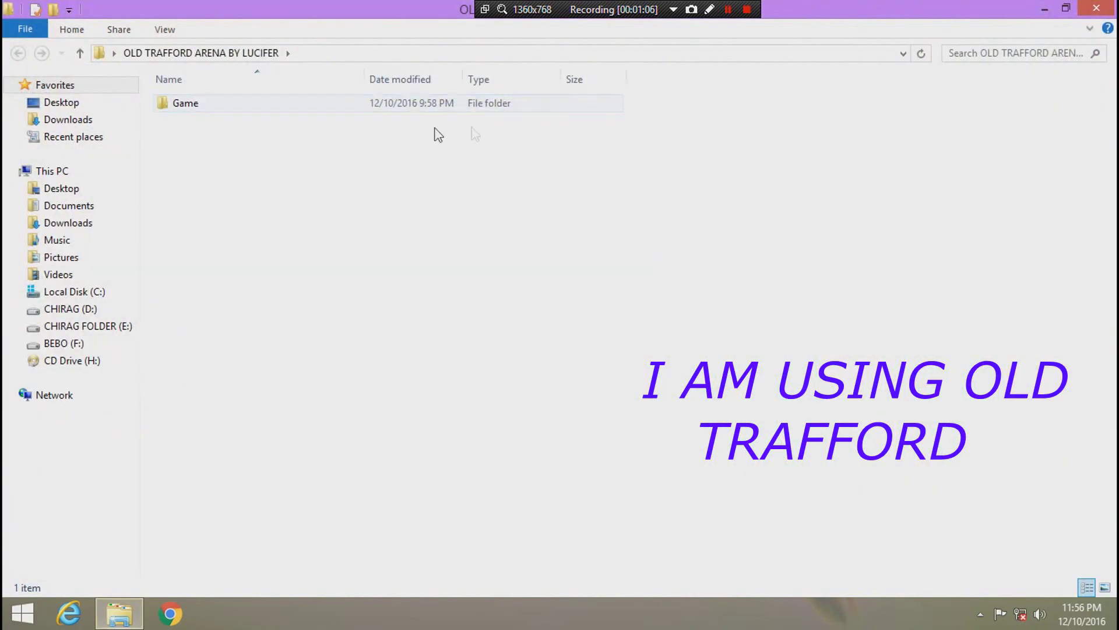
left_click(289, 109)
right_click(290, 111)
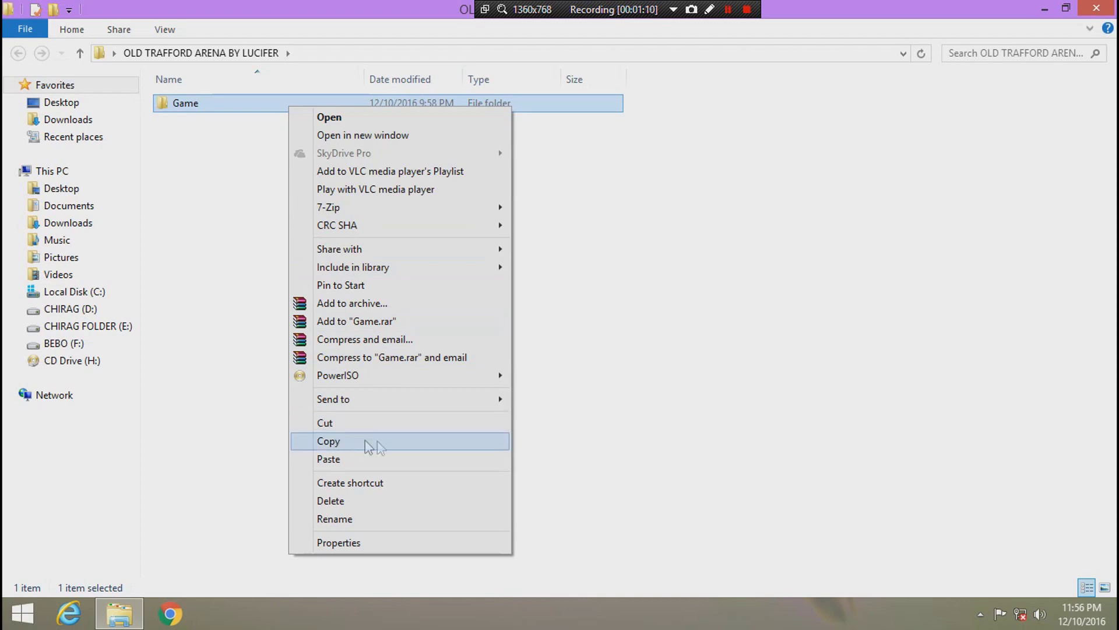
left_click(342, 440)
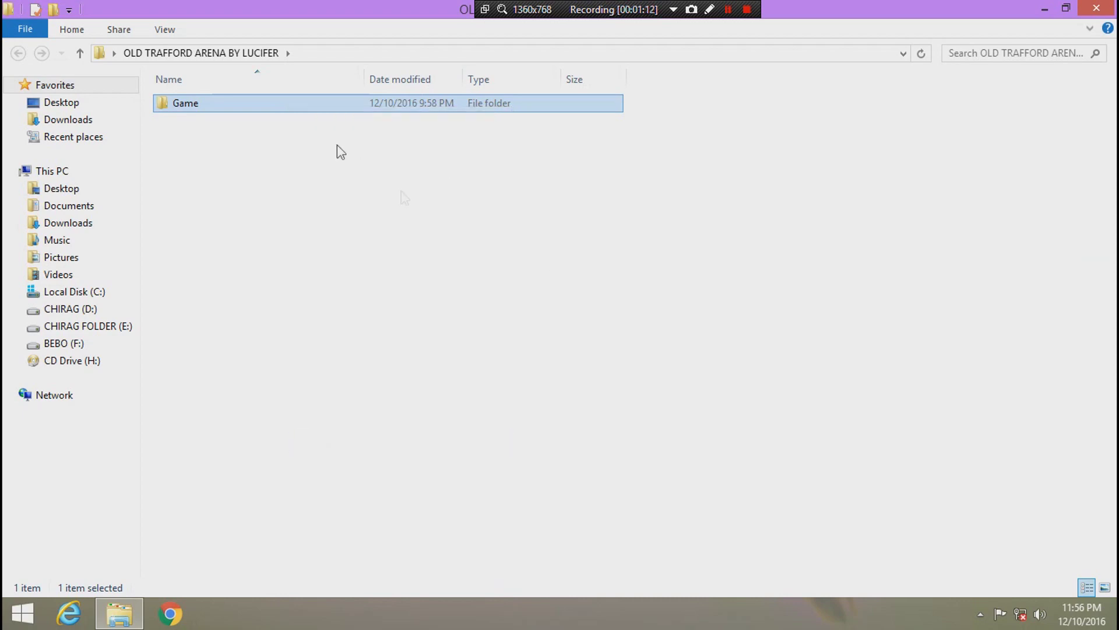
left_click(1097, 9)
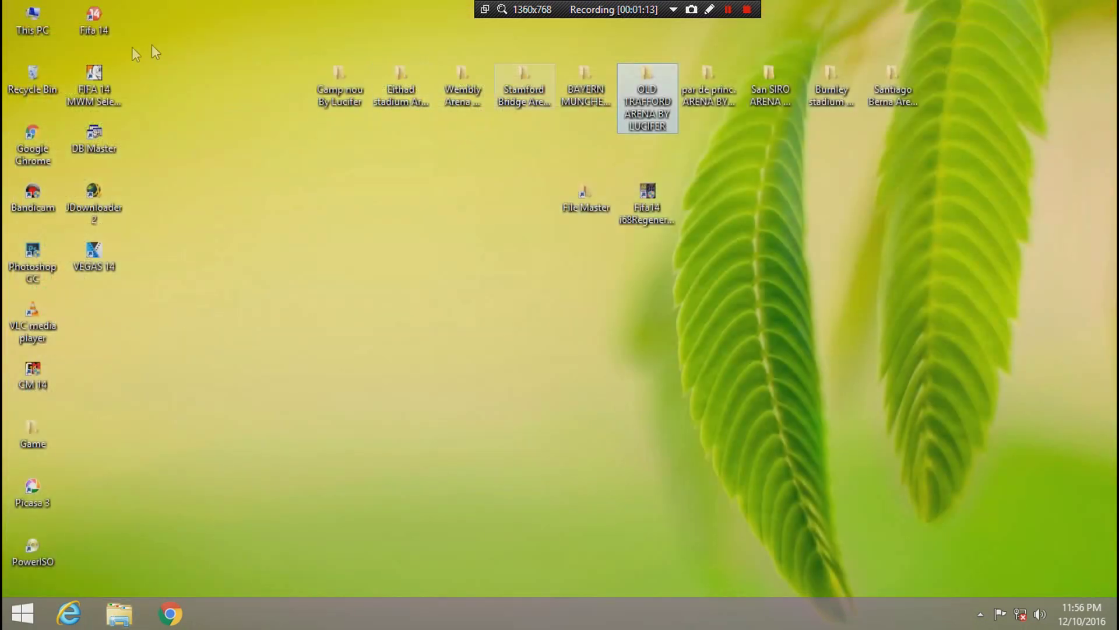
Step: Paste the copied Game folder into the FIFA 14 installation directory, replacing the files in the destination
double_click(107, 30)
right_click(107, 29)
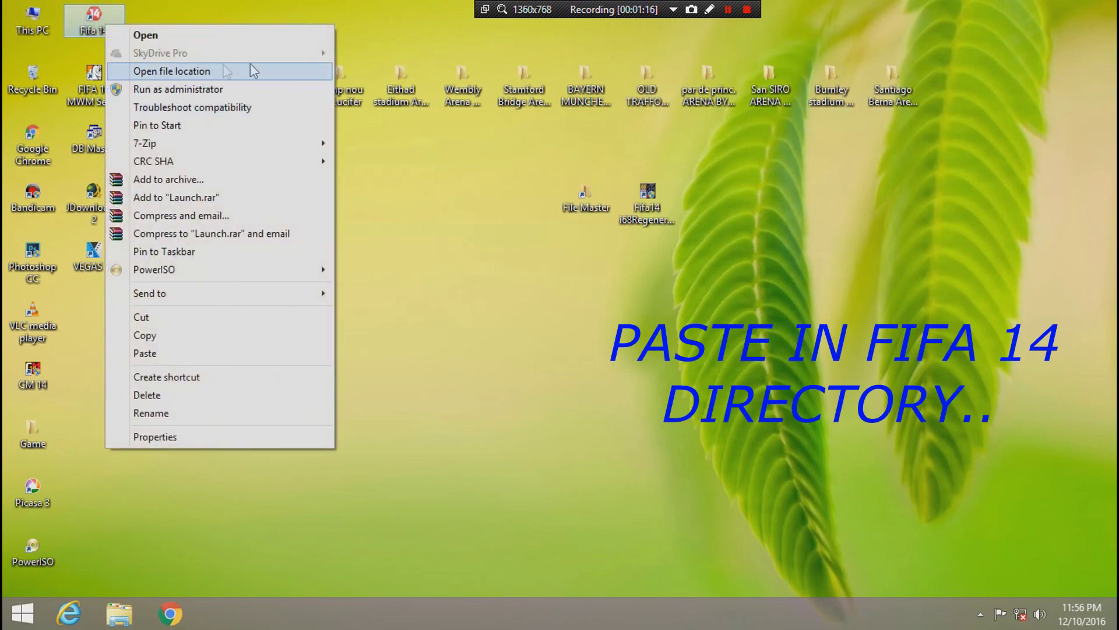
left_click(179, 78)
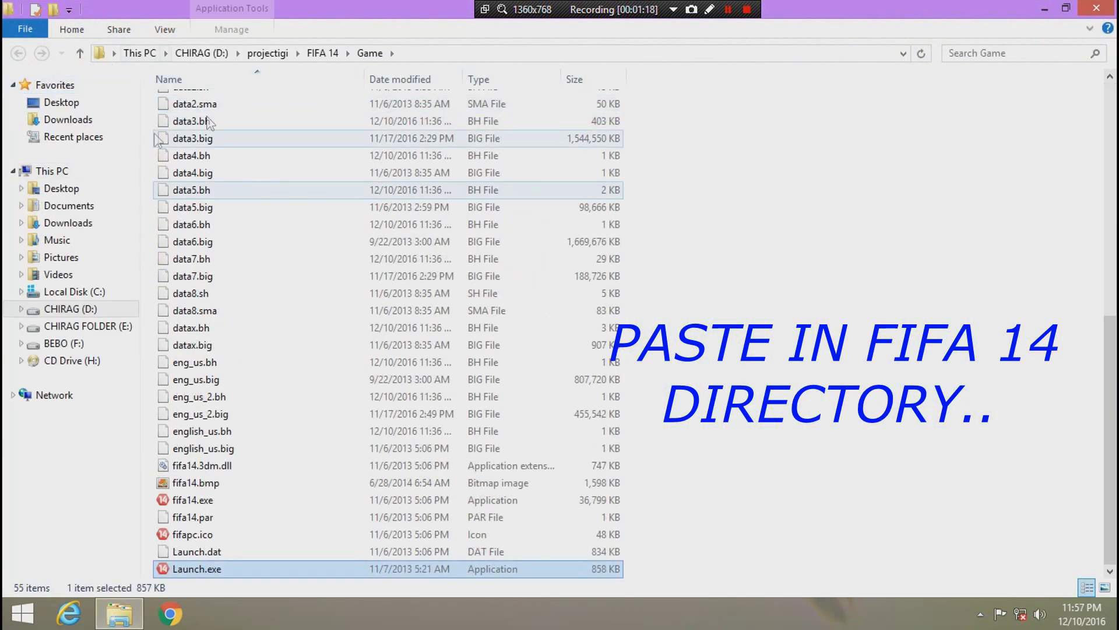
left_click(322, 53)
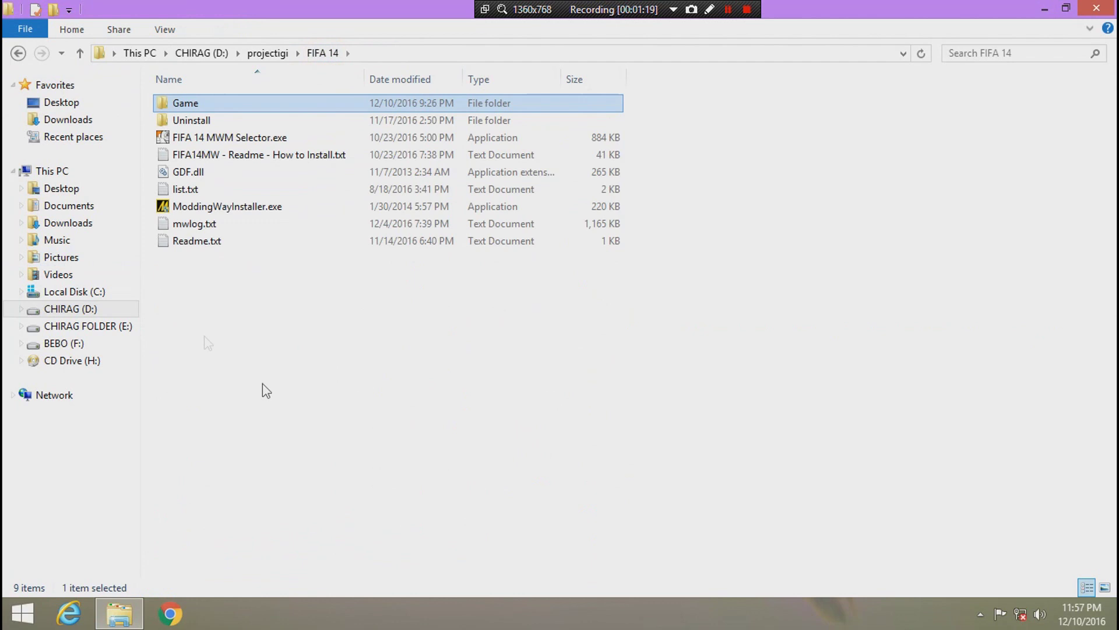
right_click(474, 404)
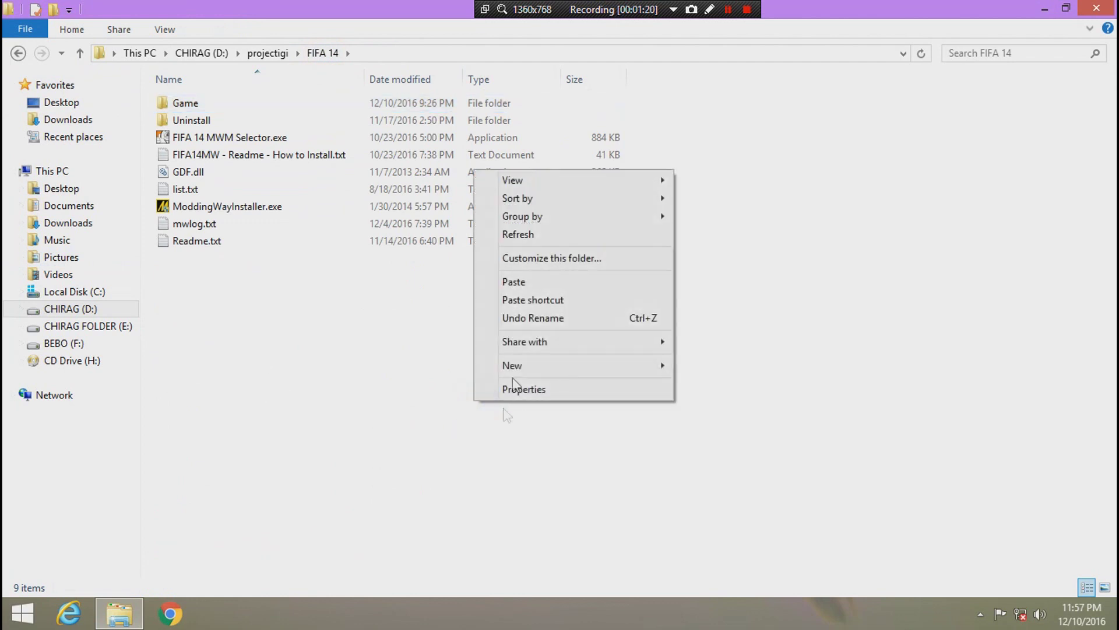
left_click(511, 284)
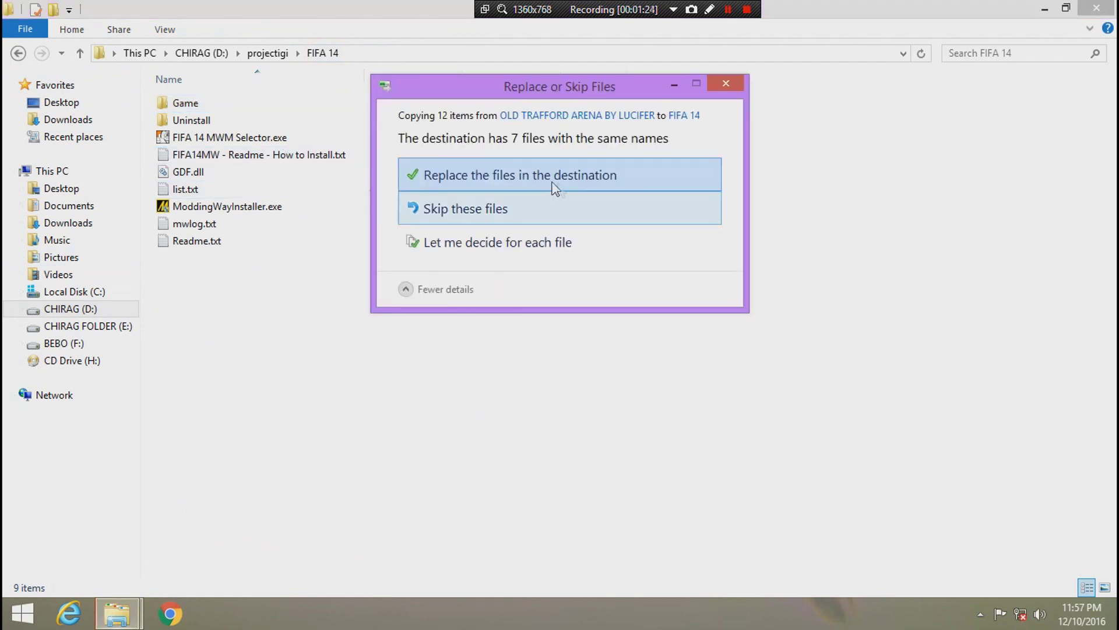
left_click(518, 181)
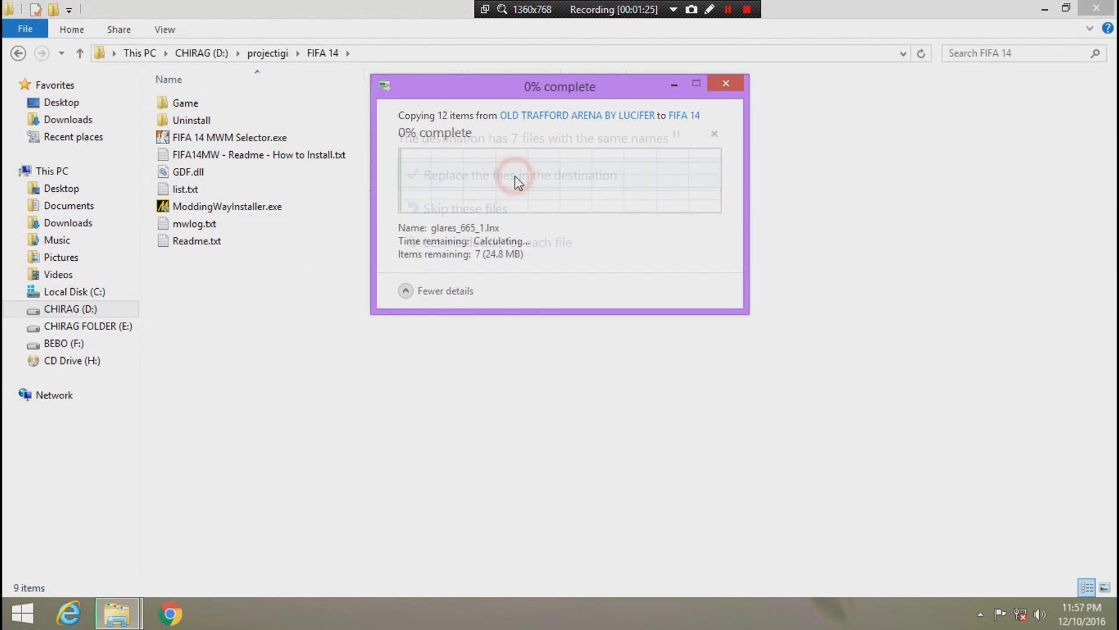
left_click(1098, 9)
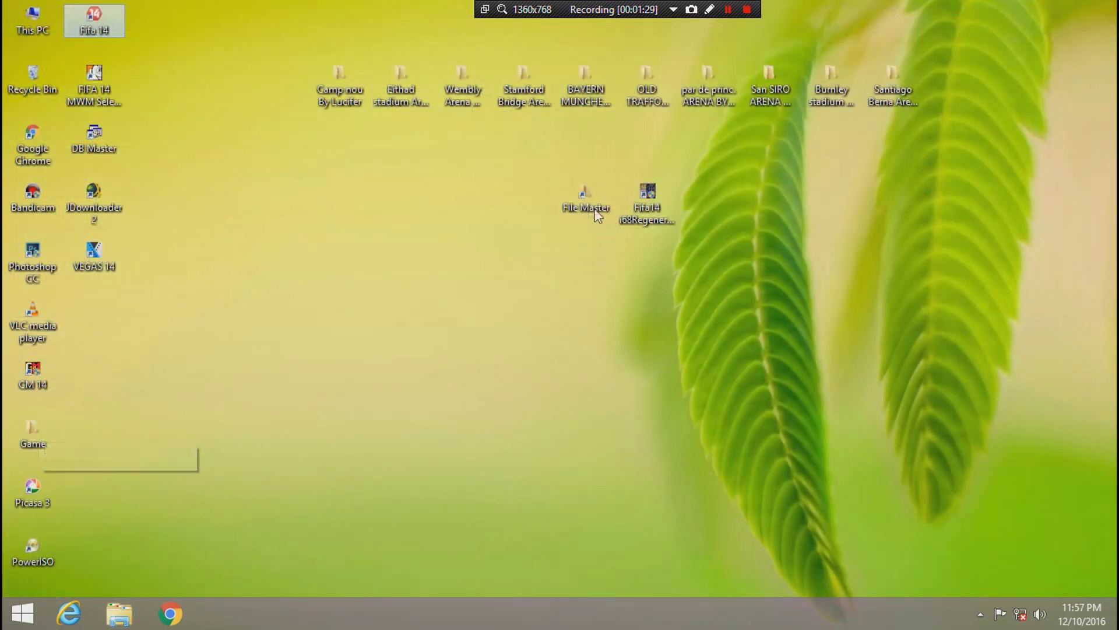
Step: Run File Master as administrator and regenerate the BH files for D:\projectigi\FIFA 14
left_click_drag(590, 197, 469, 197)
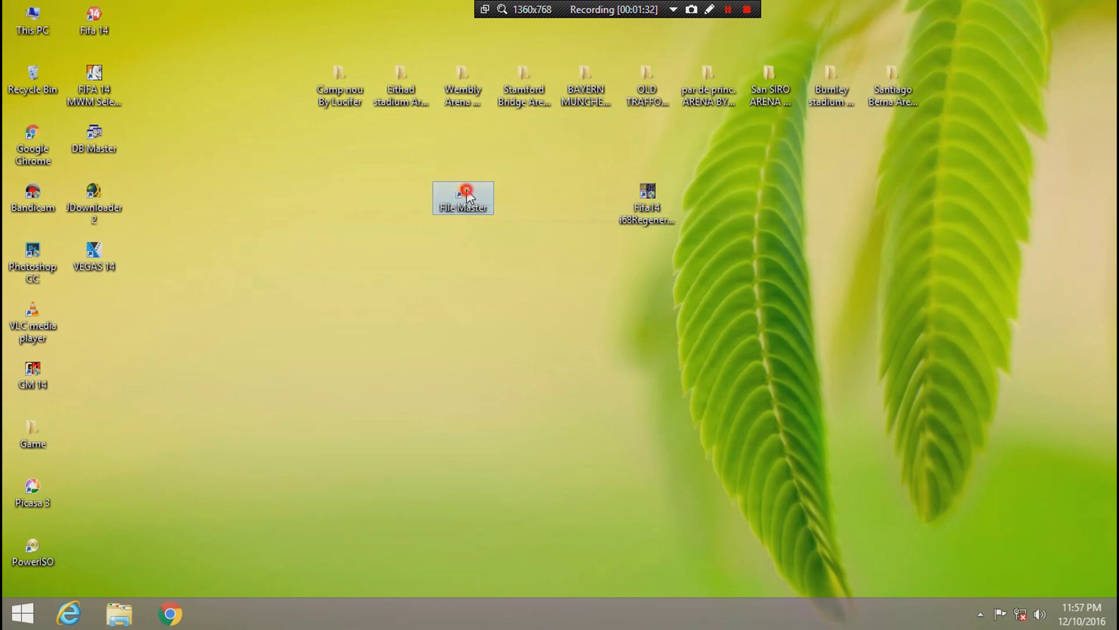
right_click(467, 192)
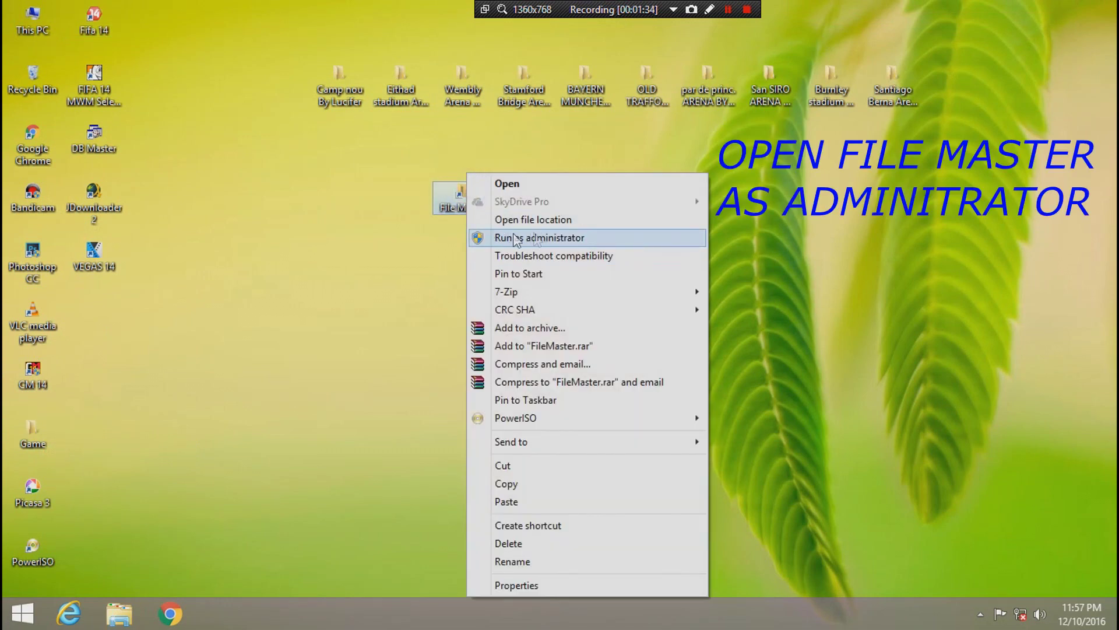
left_click(537, 237)
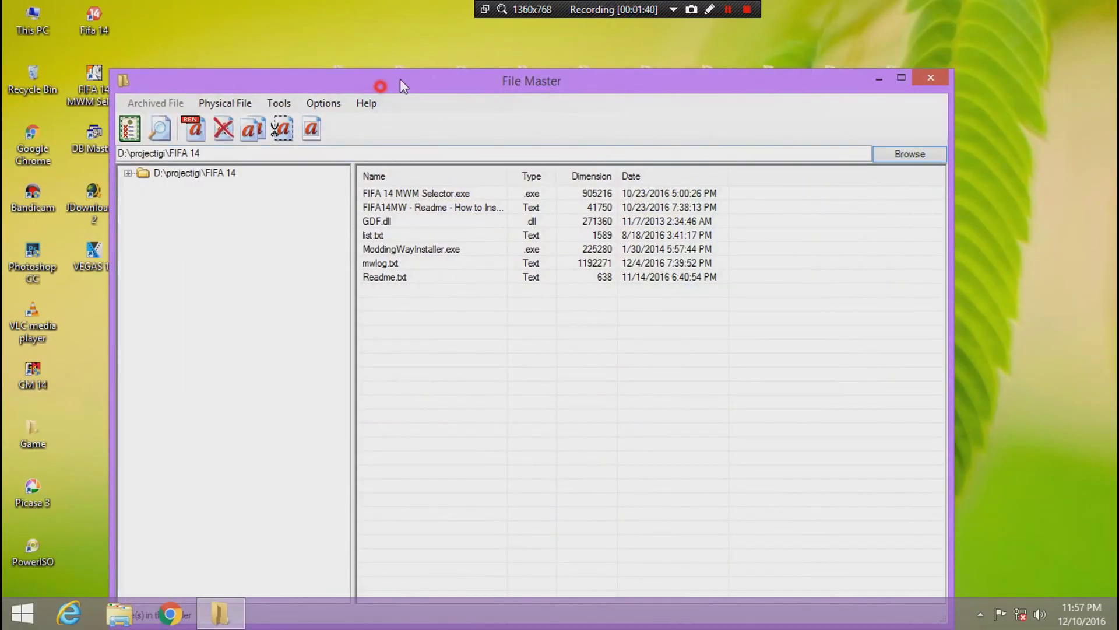
left_click_drag(400, 79, 474, 27)
left_click(200, 76)
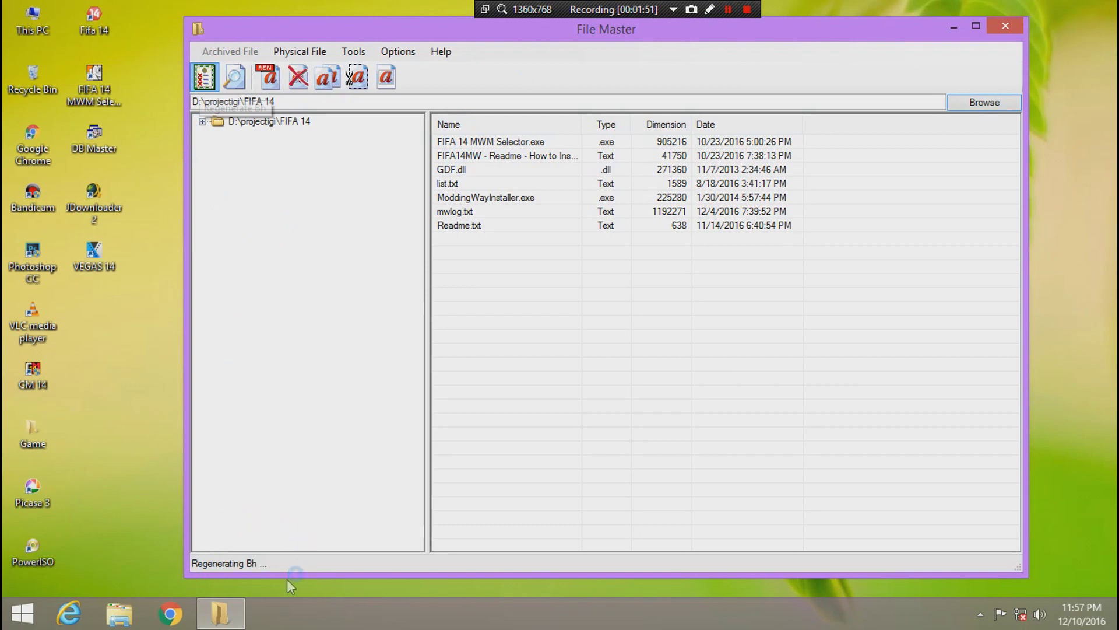
left_click(709, 9)
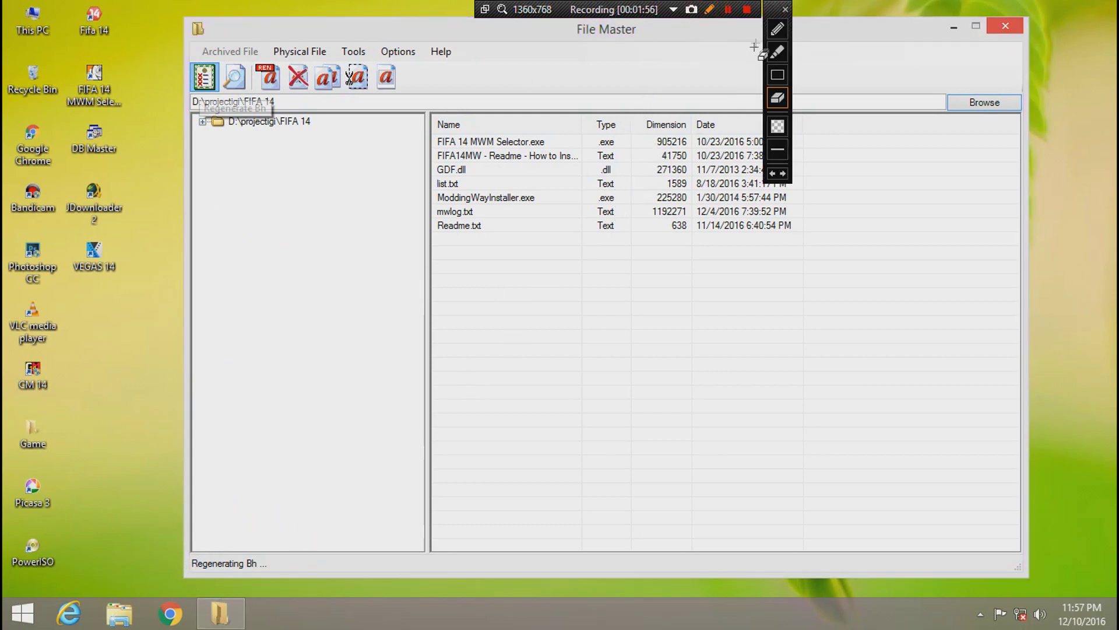
left_click(777, 32)
mouse_move(185, 576)
left_mouse_down()
mouse_move(187, 542)
mouse_move(271, 568)
mouse_move(180, 574)
left_mouse_up()
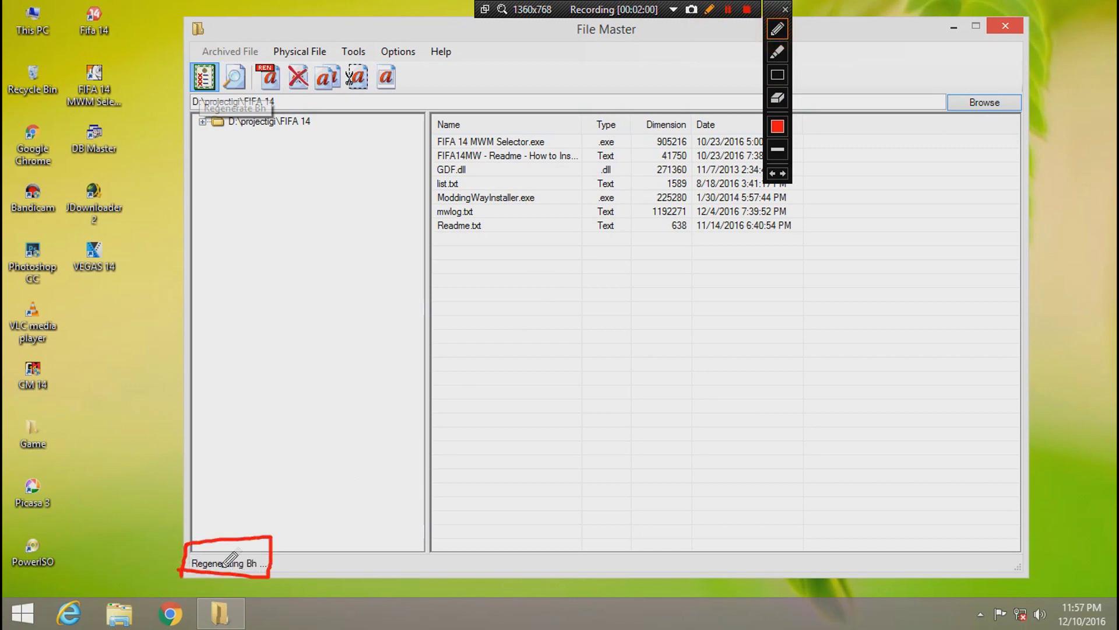
left_click_drag(182, 64, 229, 106)
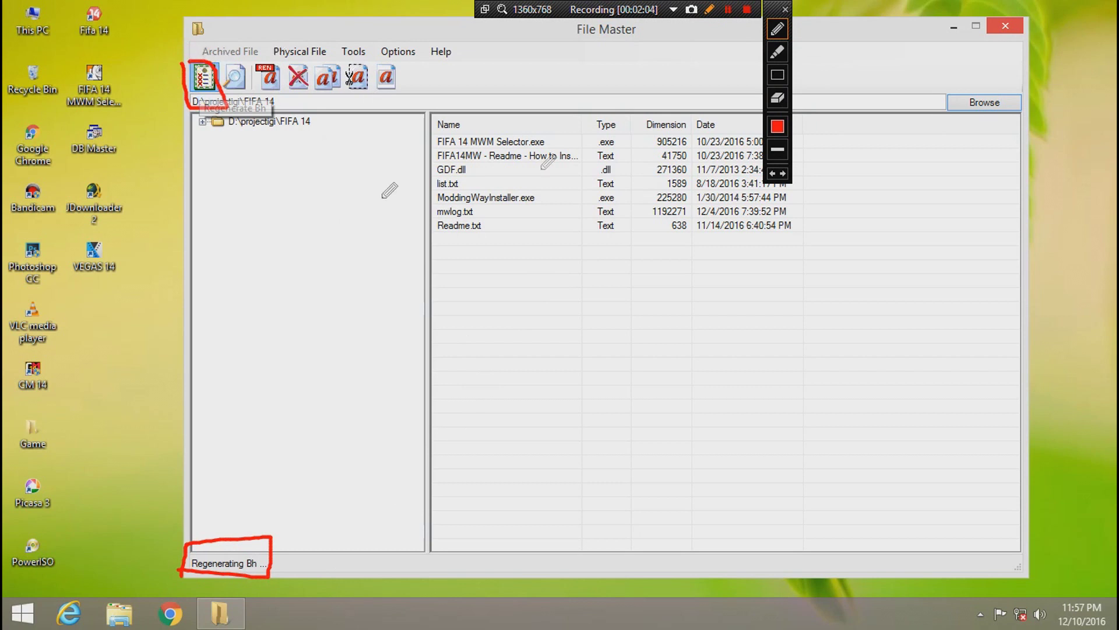
left_click(785, 10)
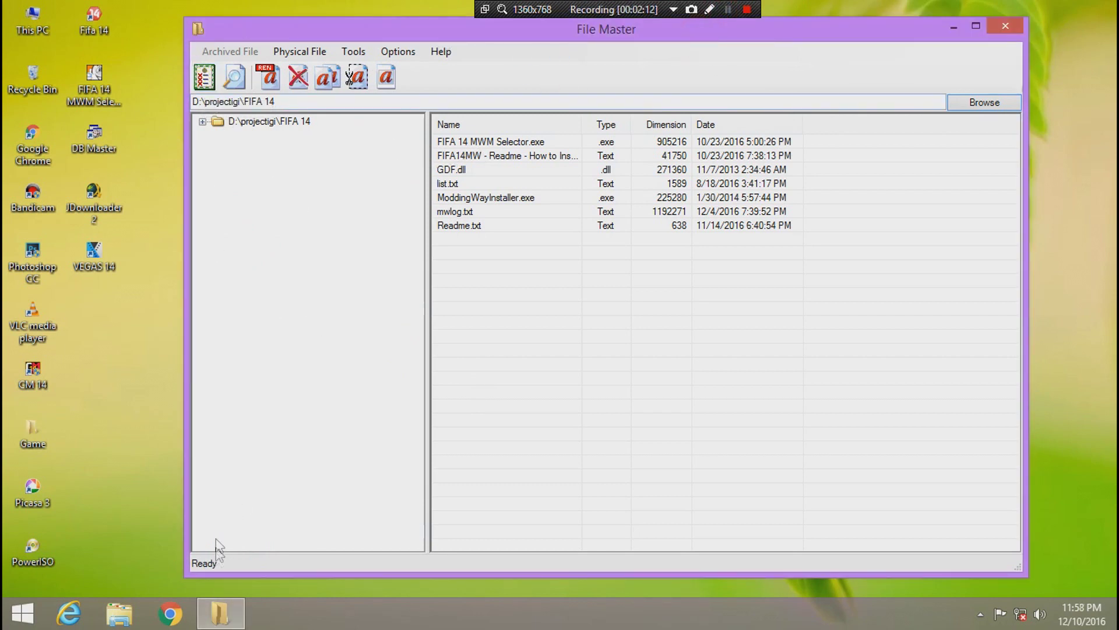
left_click(710, 9)
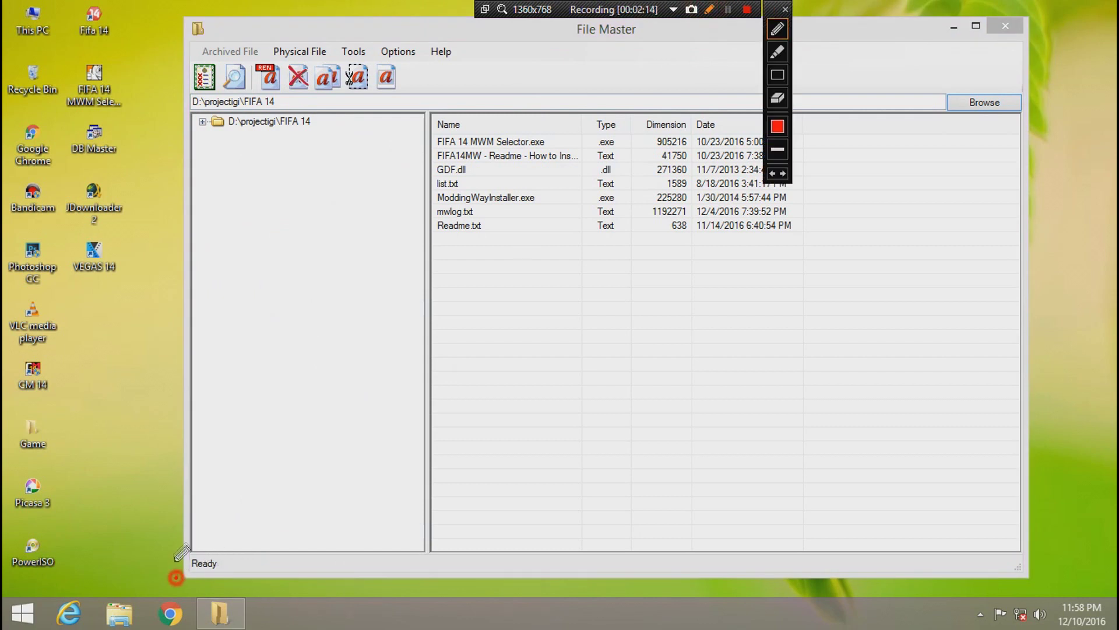
left_click_drag(175, 577, 231, 545)
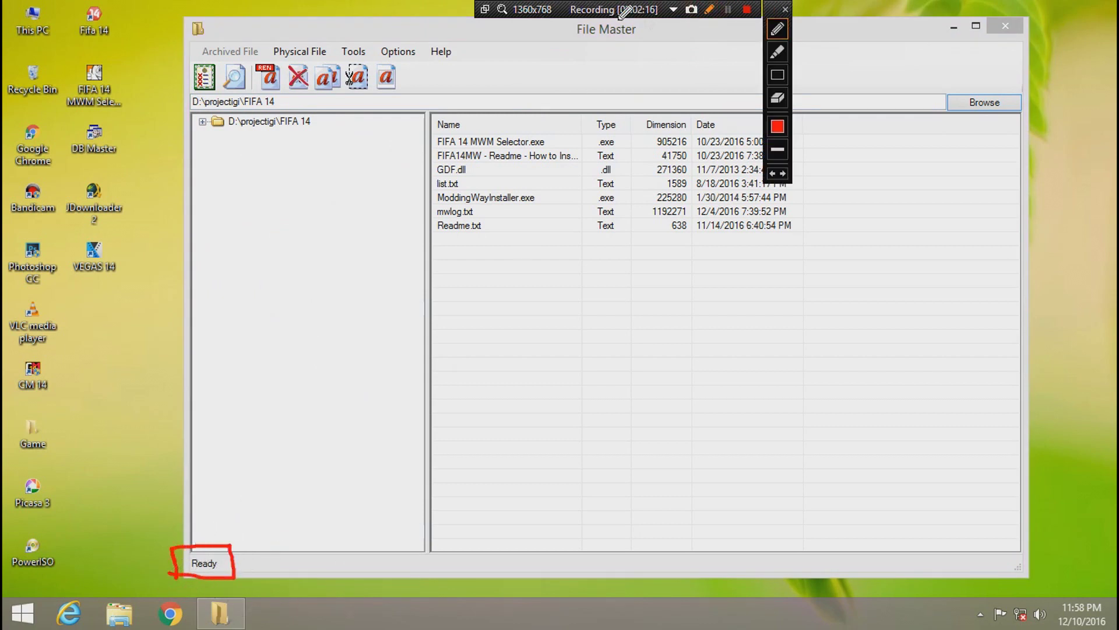
left_click(784, 12)
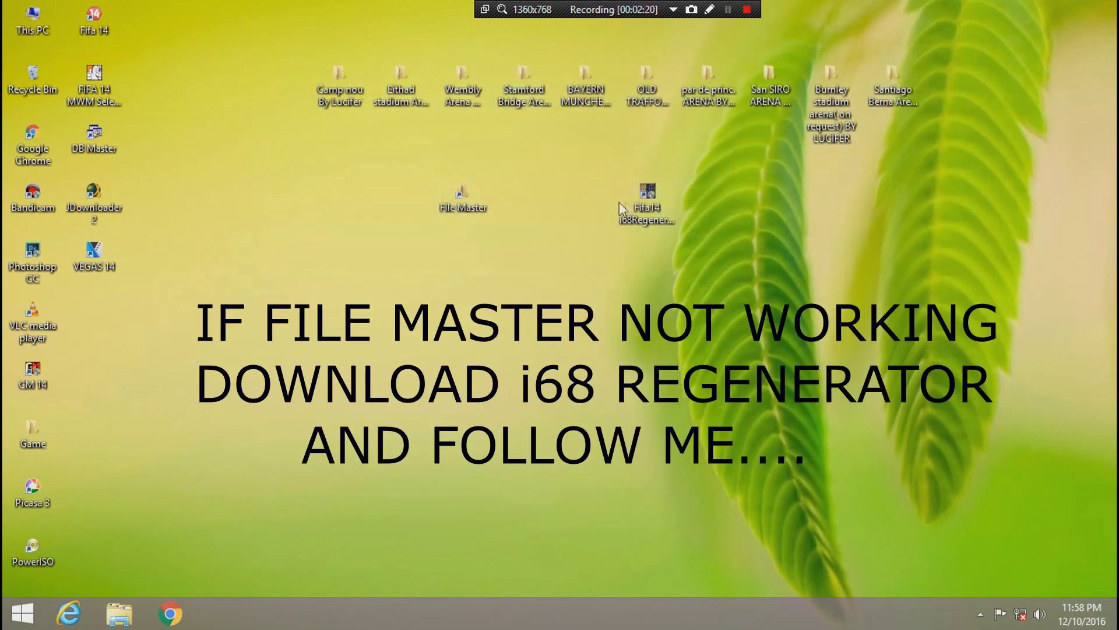
Step: Move the Fifa14 i68Regenerator shortcut to a free spot on the desktop and launch i68 Regenerator
left_click_drag(641, 199, 772, 210)
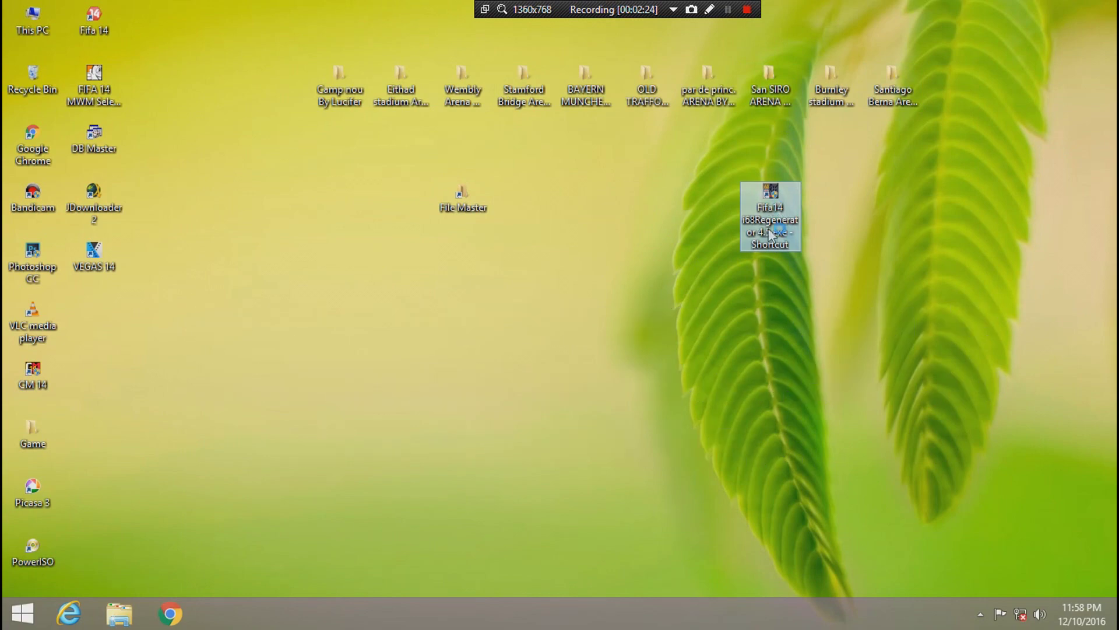
left_click(638, 293)
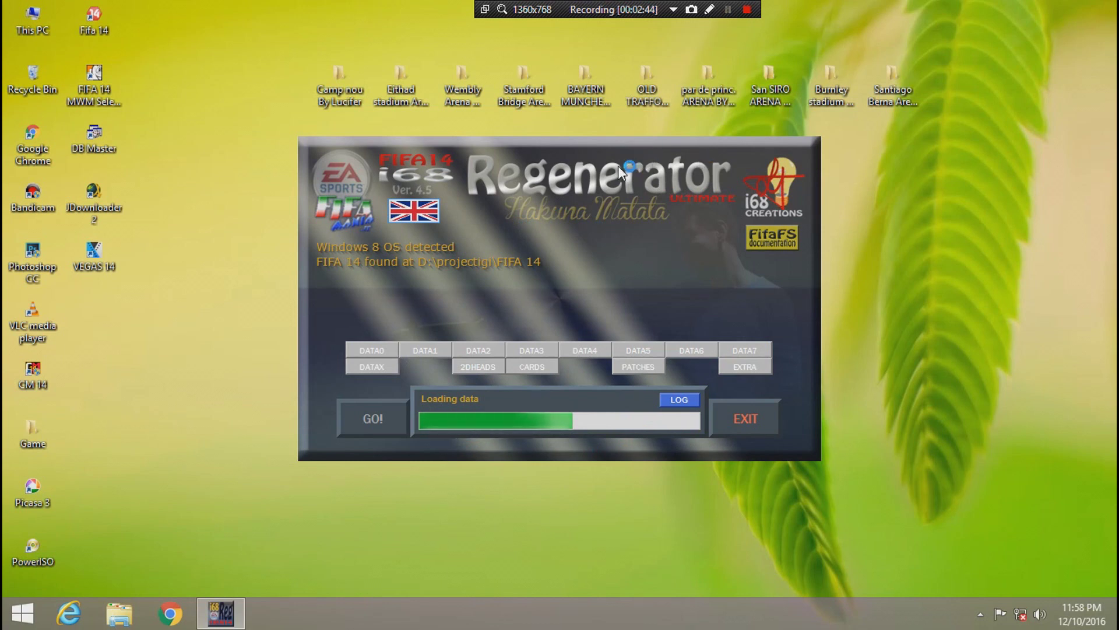
left_click(709, 9)
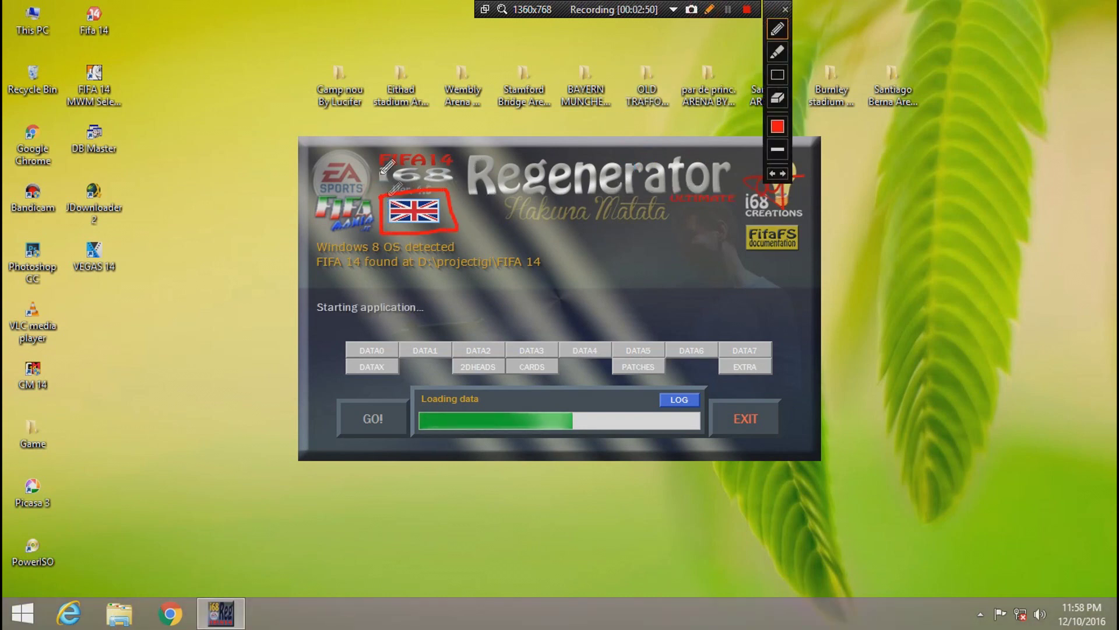
left_click(783, 11)
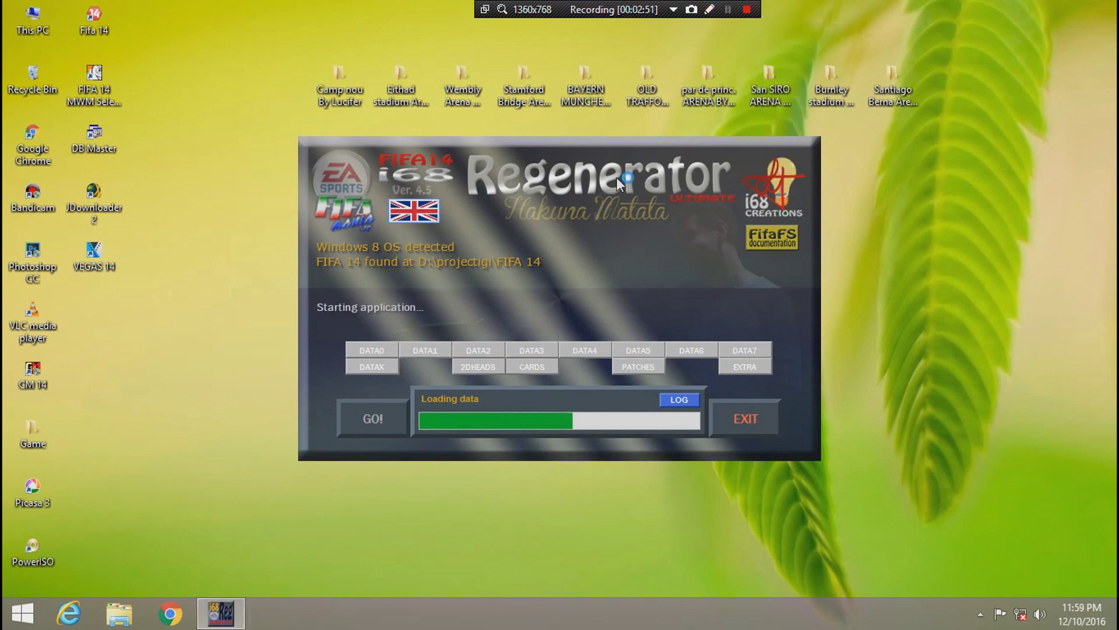
left_click_drag(564, 188, 566, 182)
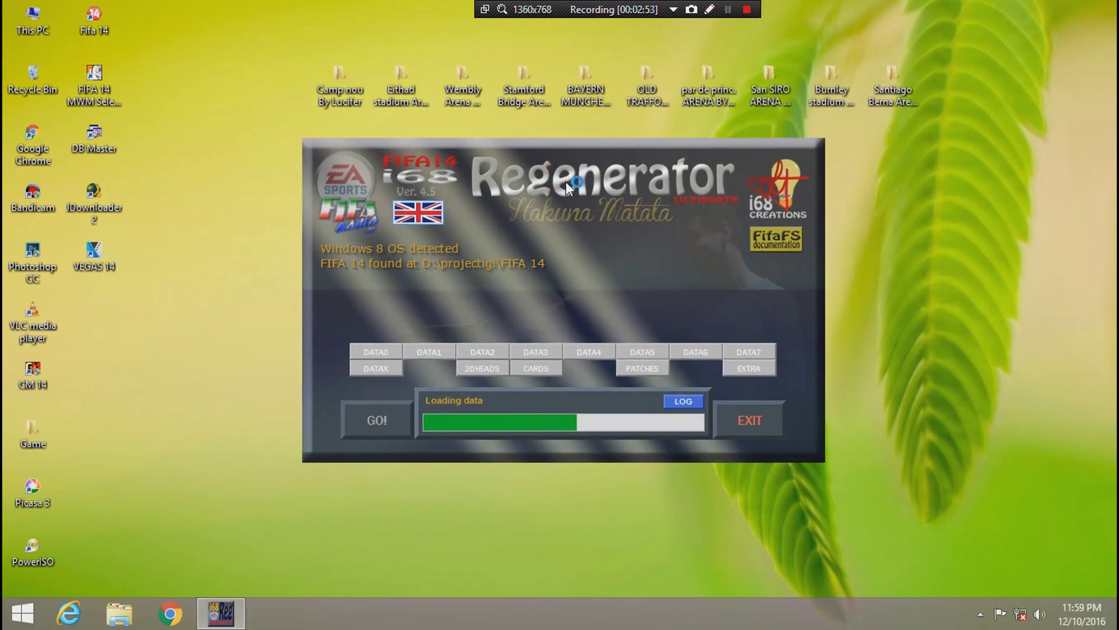
left_click(727, 9)
left_click(728, 9)
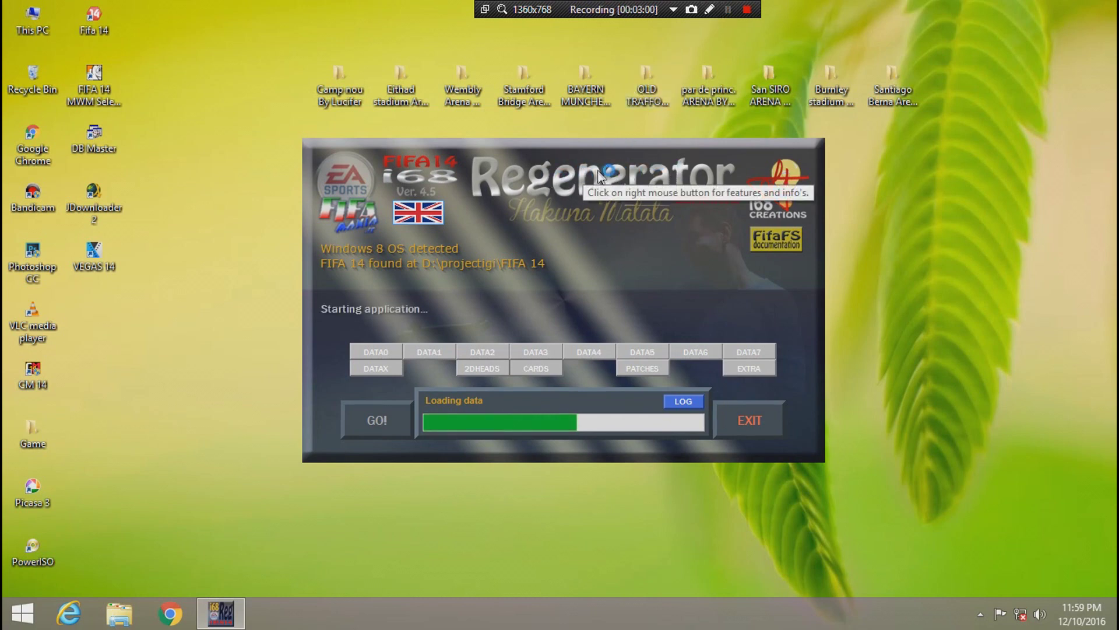
left_click(728, 9)
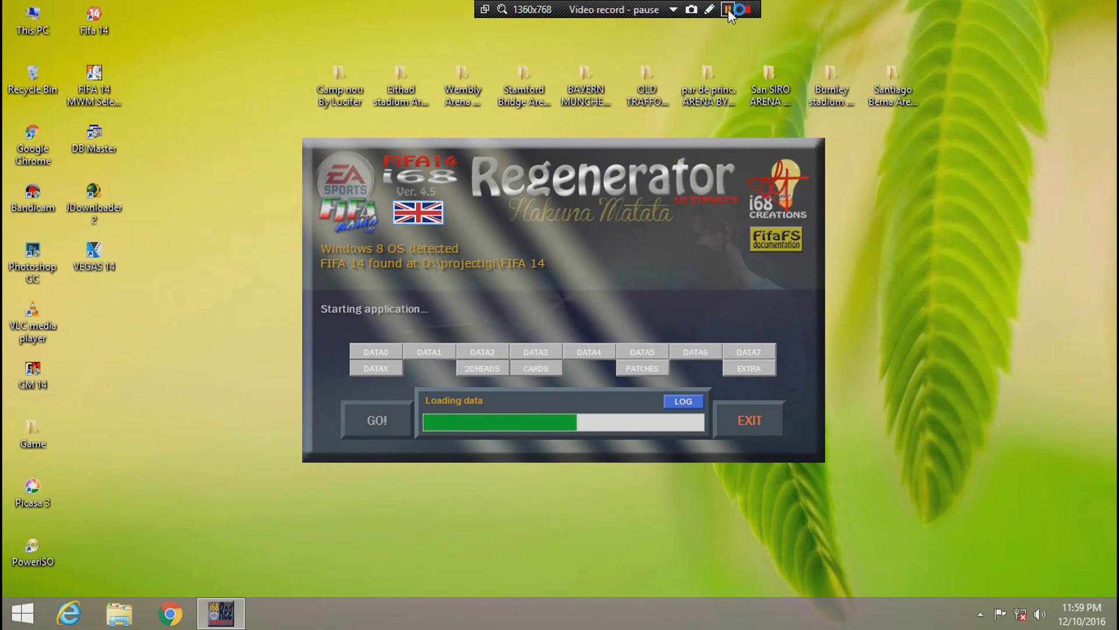
left_click(729, 9)
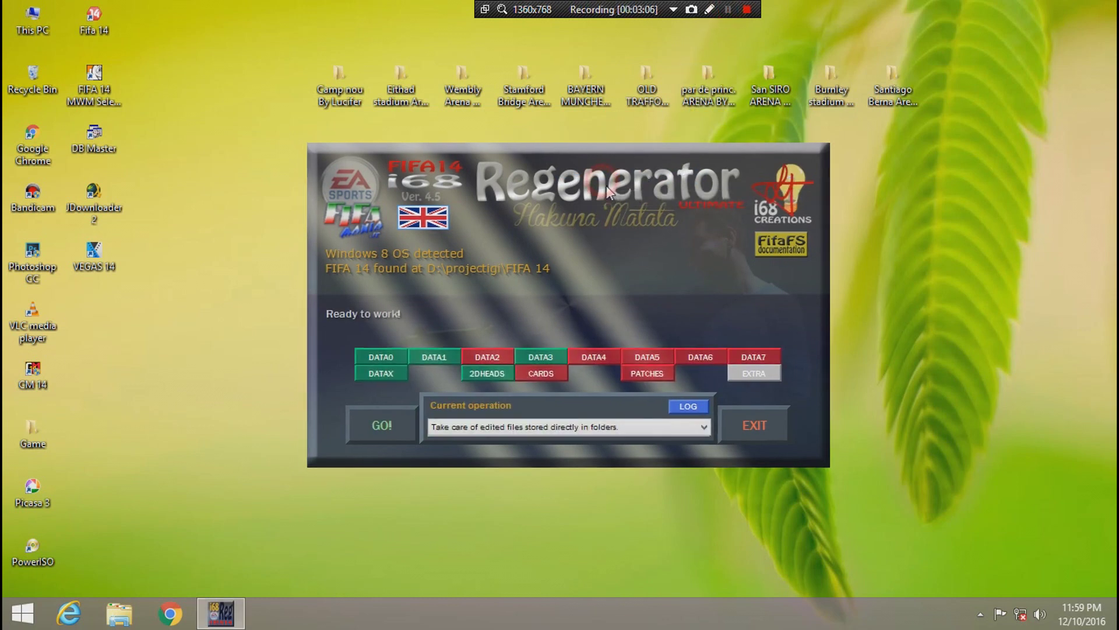
Step: Cycle the Regenerator's interface language through the available options, including Polish and Italian, and return it to English
left_click(411, 216)
left_click(406, 215)
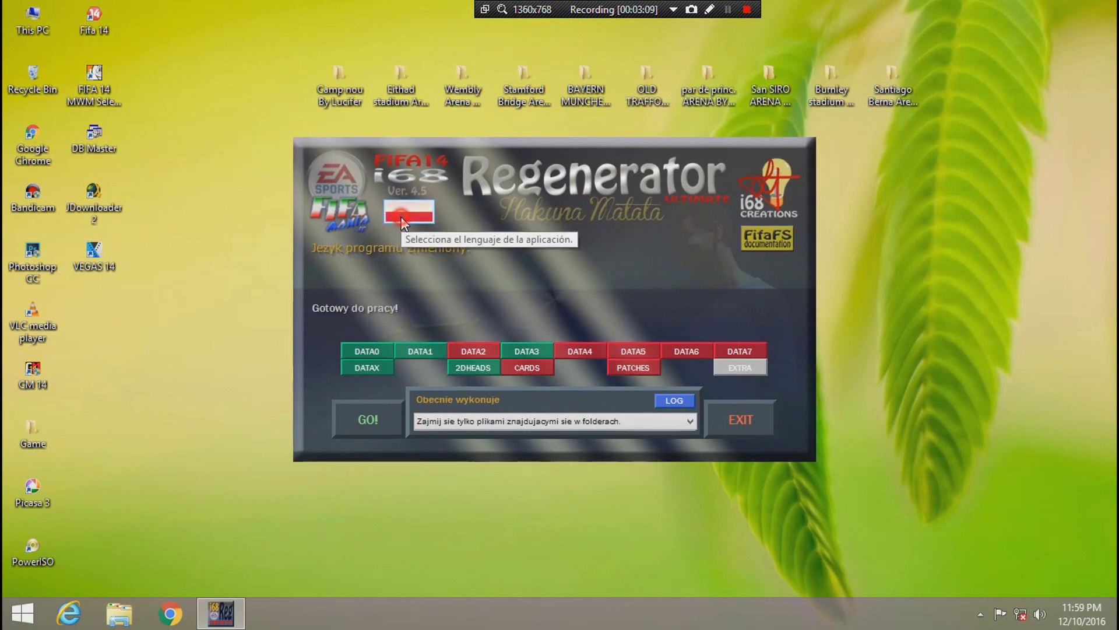
left_click(409, 215)
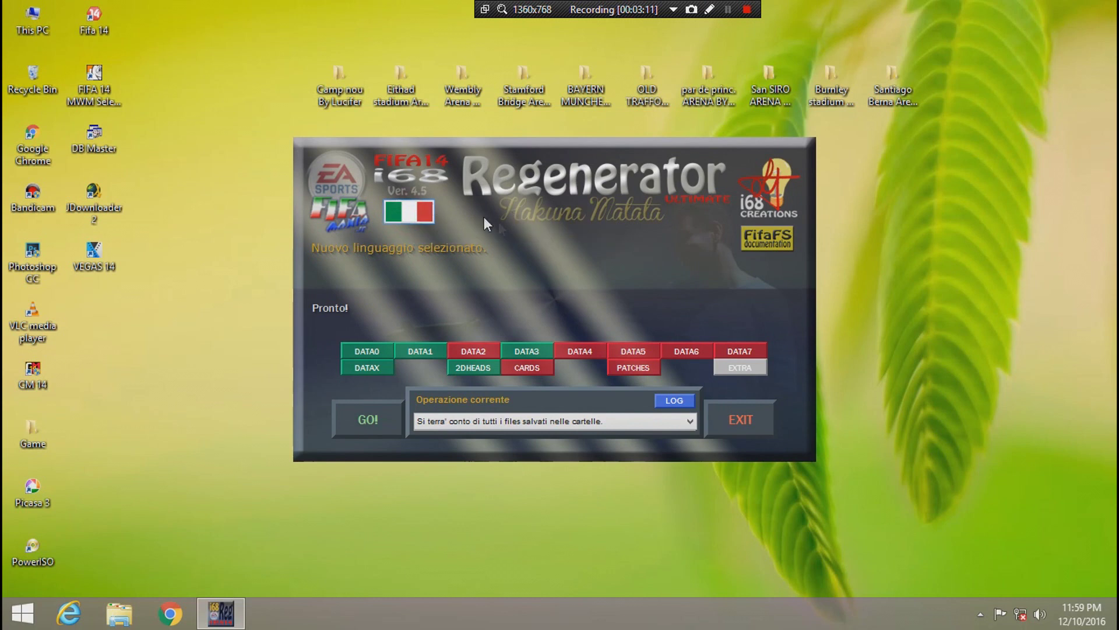
left_click(411, 214)
left_click(411, 213)
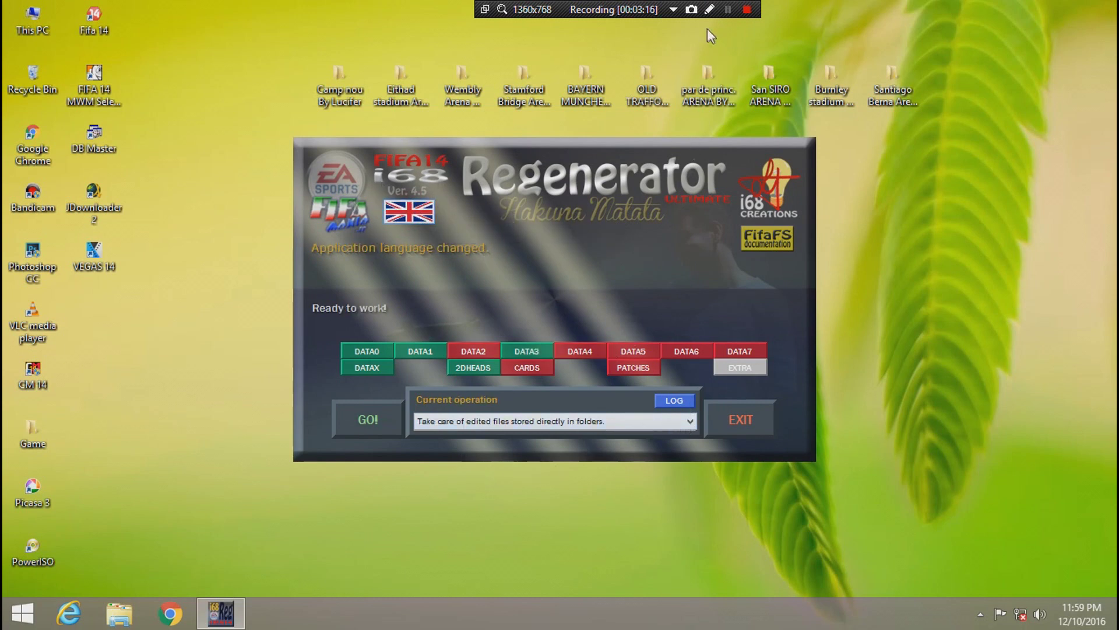
left_click(709, 10)
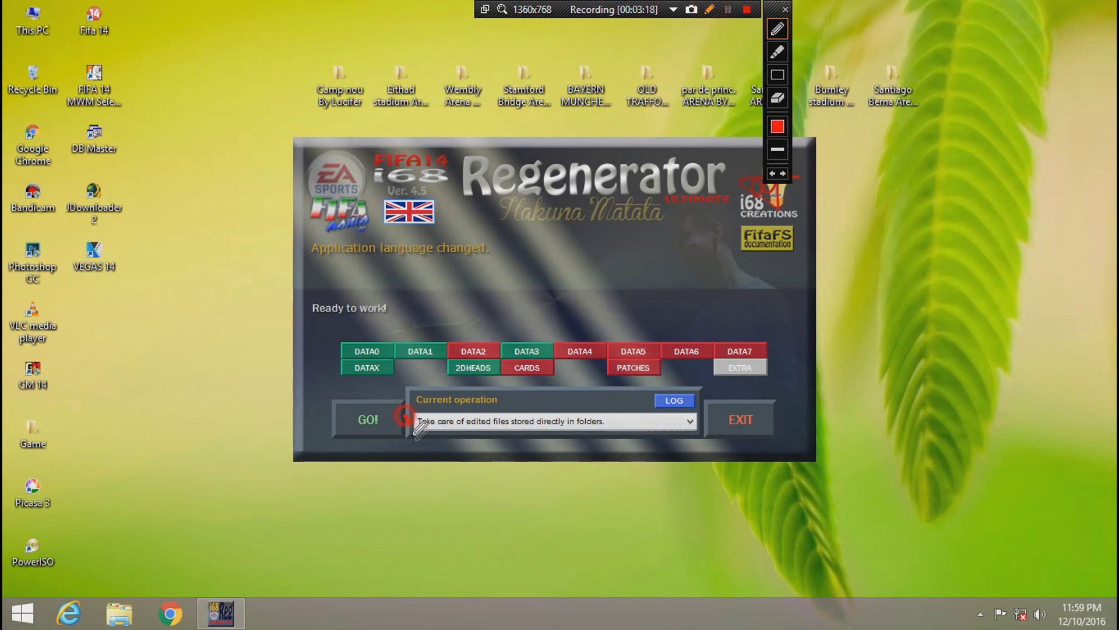
mouse_move(412, 436)
left_mouse_down()
mouse_move(582, 453)
mouse_move(617, 392)
left_mouse_up()
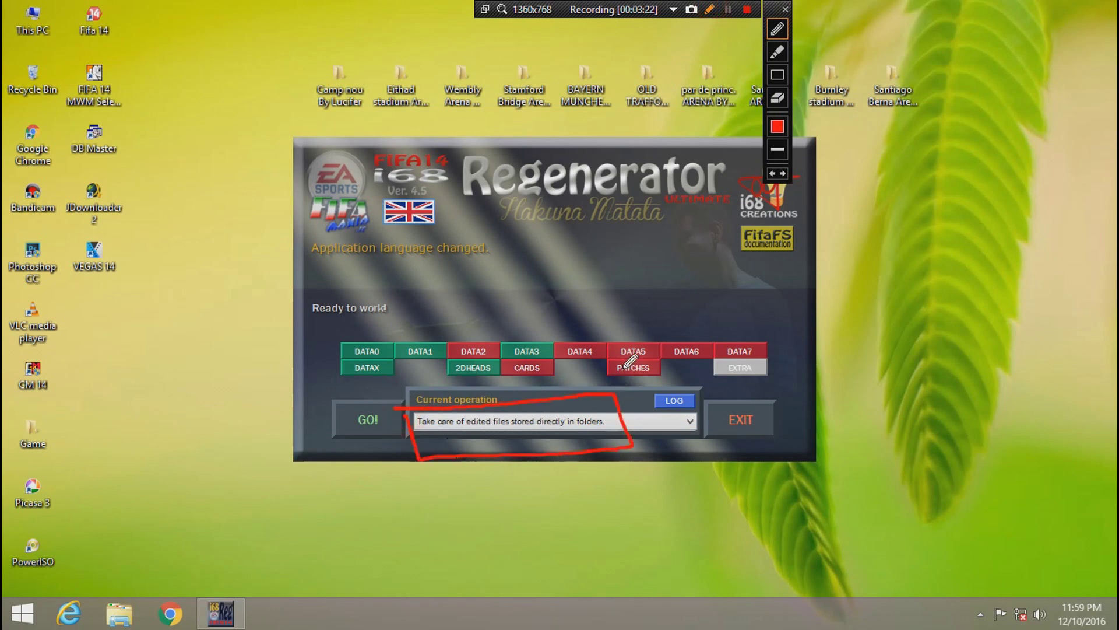
left_click(783, 10)
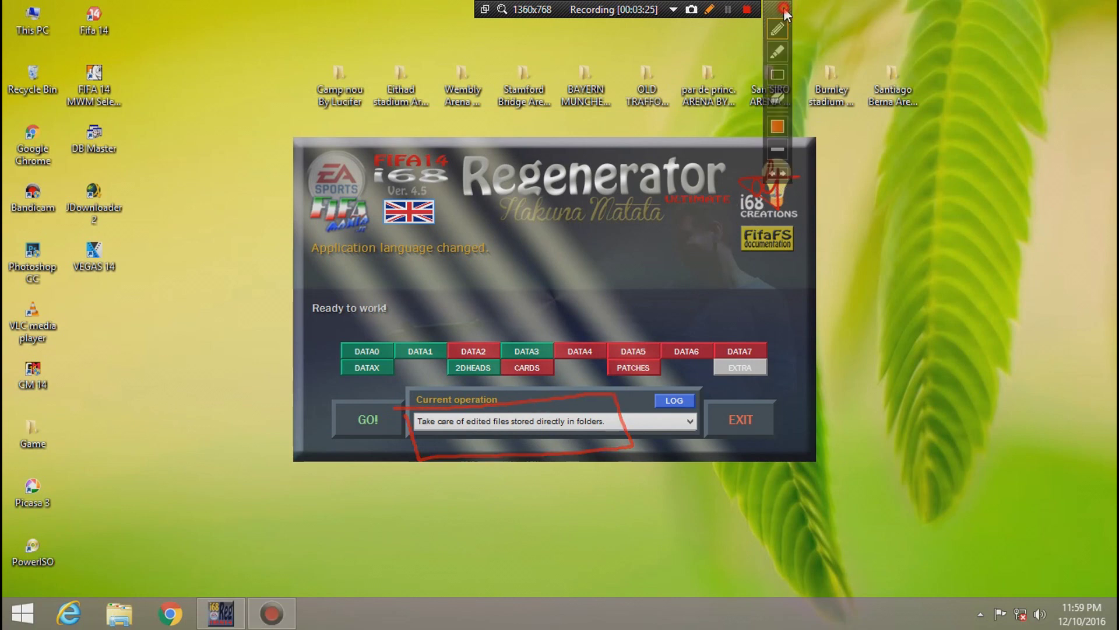
left_click(710, 10)
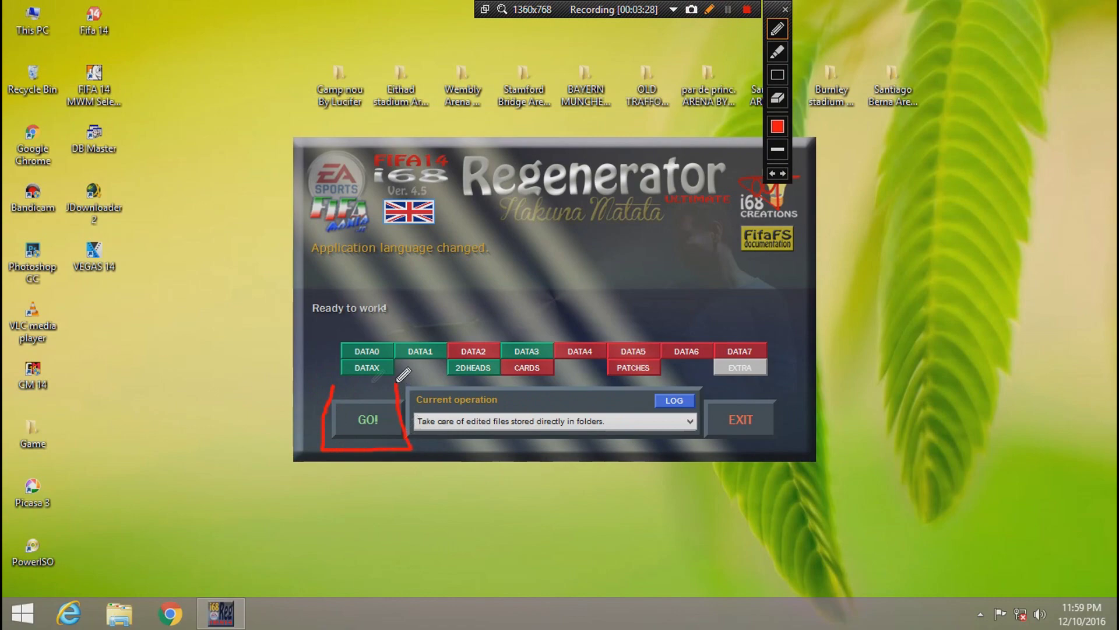
left_click(785, 10)
Step: Exit i68 Regenerator
left_click(743, 418)
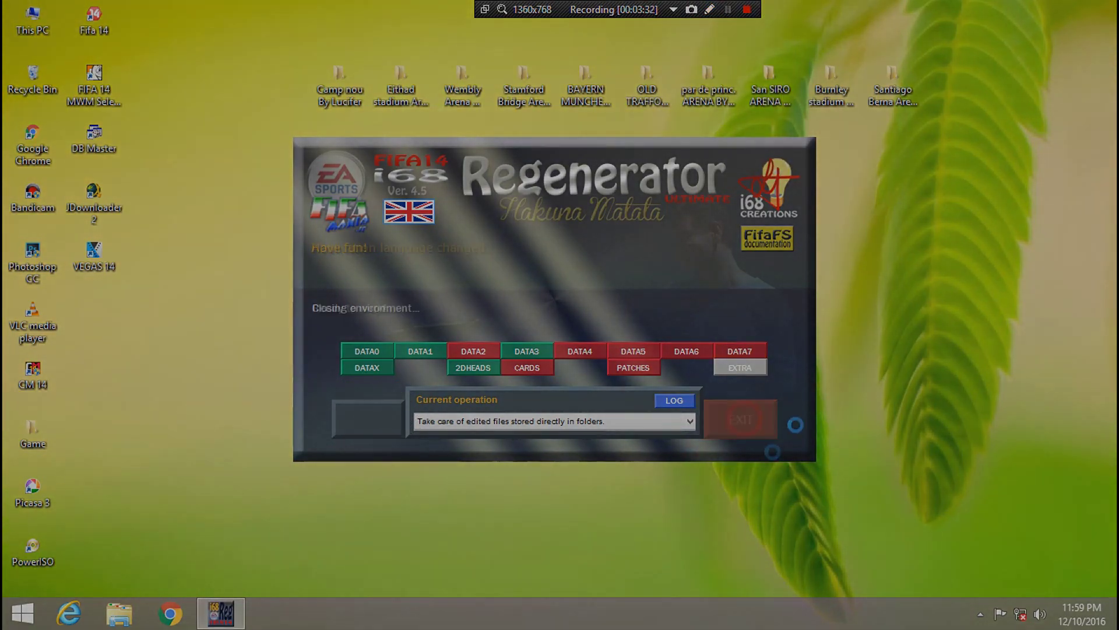